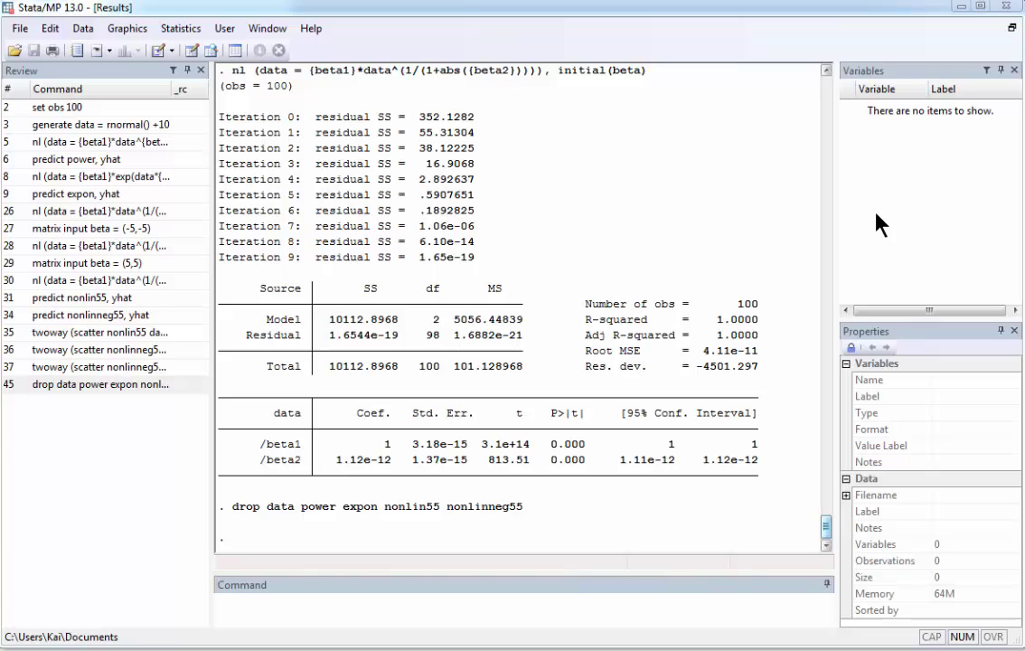
# Run 'set obs 100' from Review, then recall 'generate data = rnormal() +10' into the command line.
pyautogui.click(45, 108)
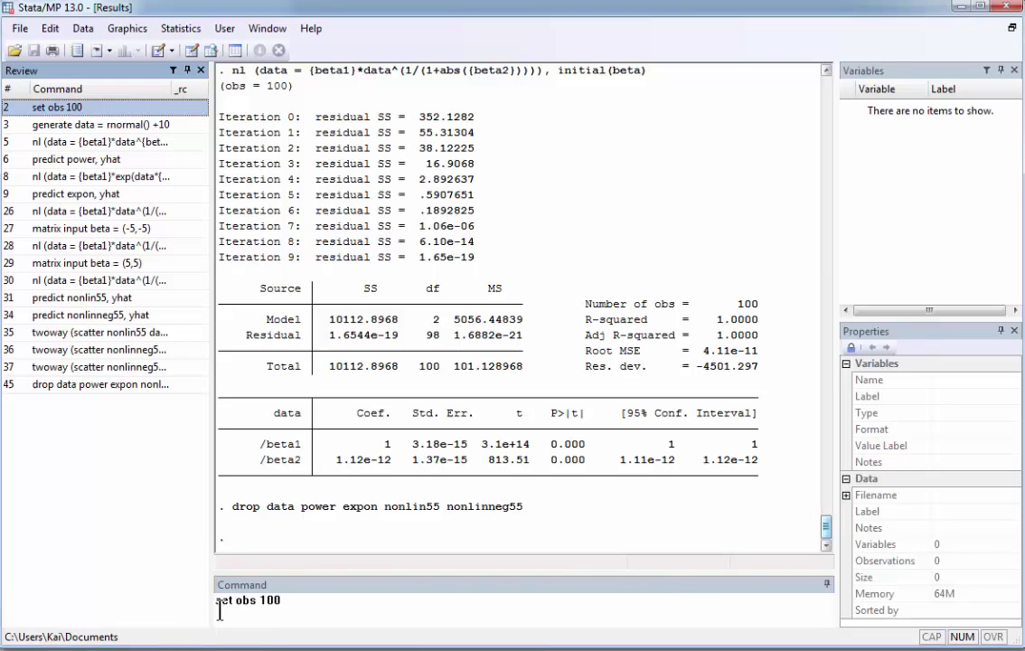
pyautogui.click(300, 599)
pyautogui.press('Return')
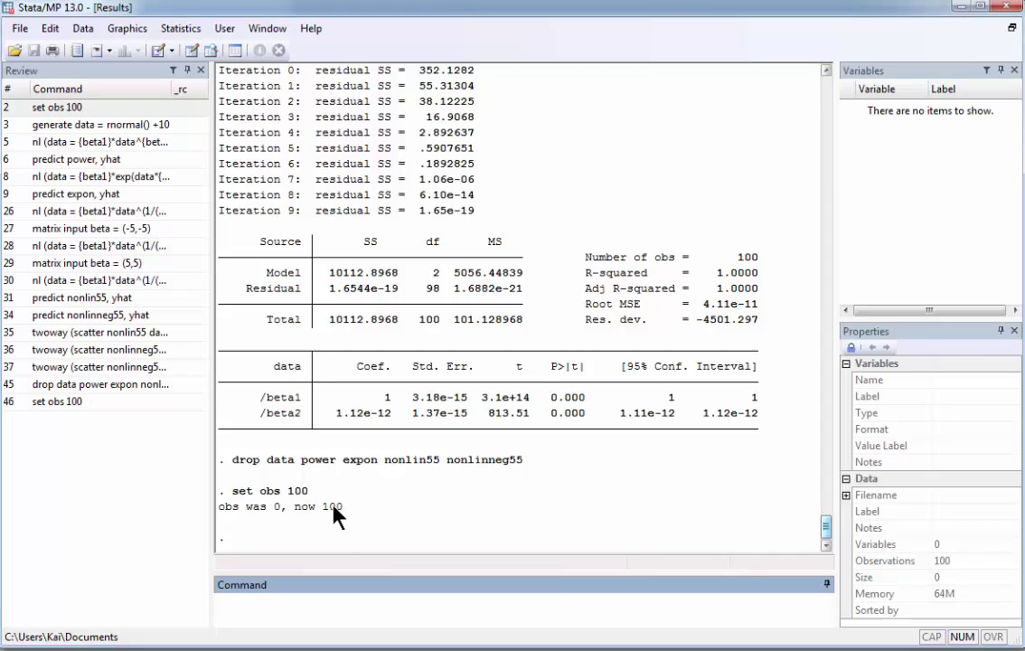
pyautogui.click(94, 129)
pyautogui.click(389, 599)
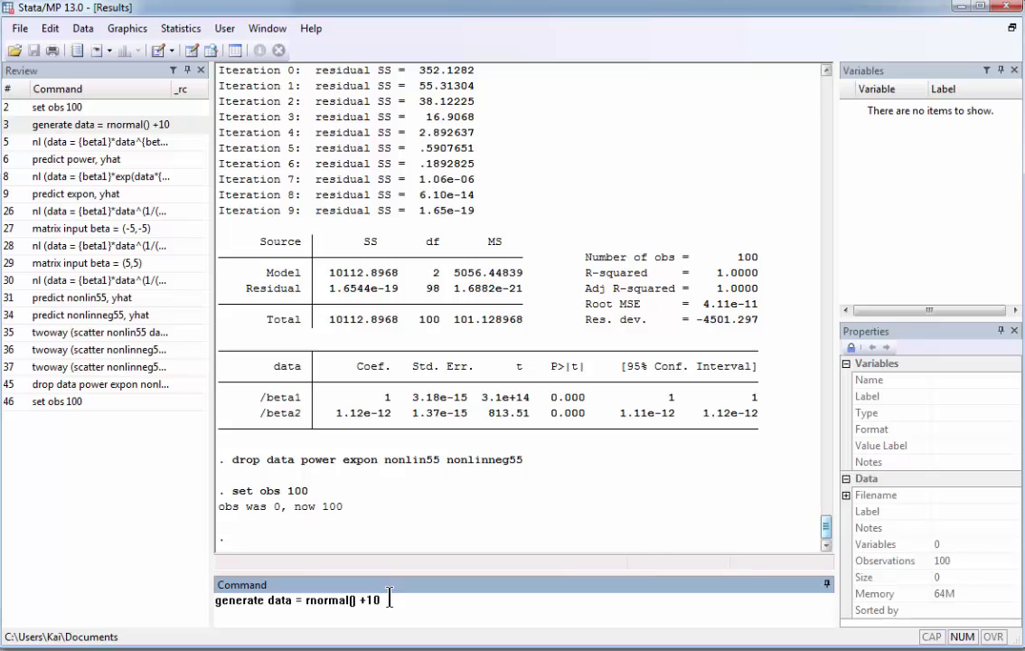
# Start a new variable through Data > Create or change data > Create new variable.
pyautogui.click(82, 28)
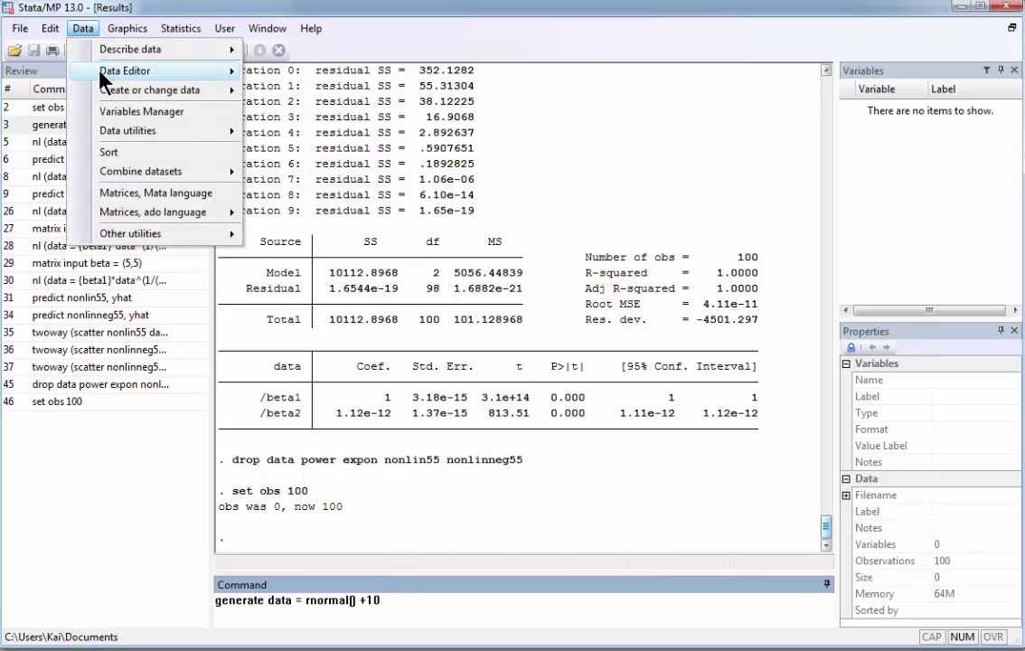
pyautogui.moveTo(116, 92)
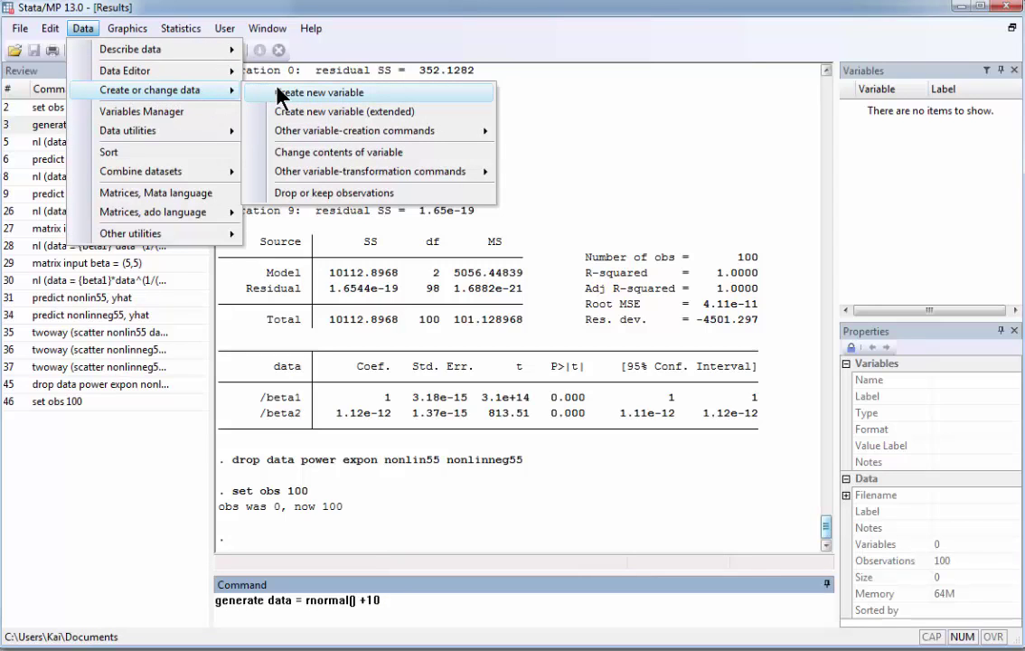
pyautogui.click(307, 94)
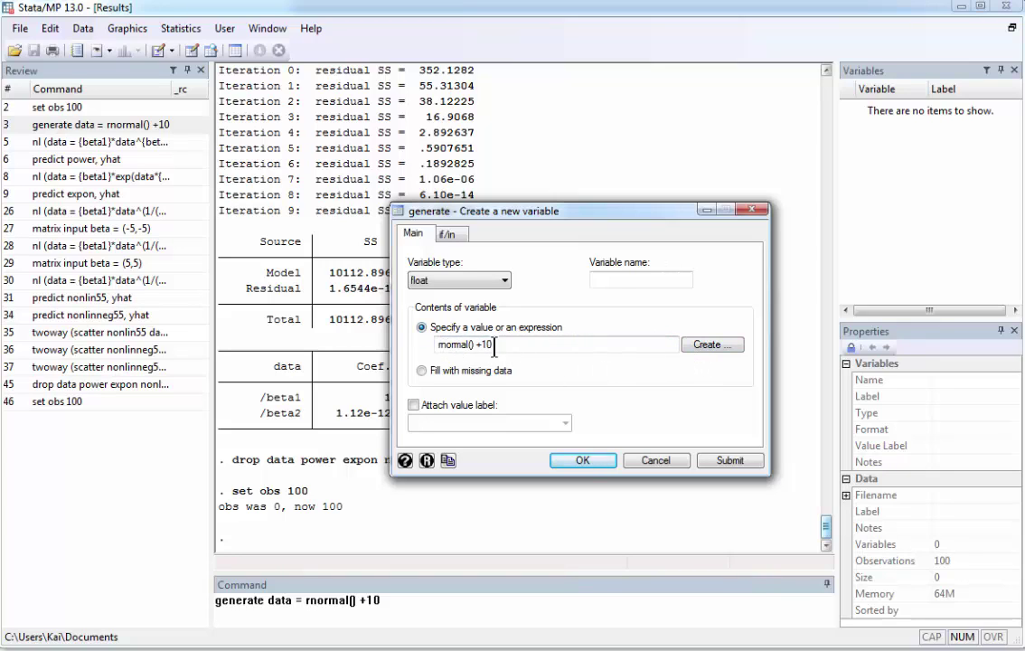
# In the Expression builder, browse Functions > Random-number and read the rnormal() description.
pyautogui.click(713, 344)
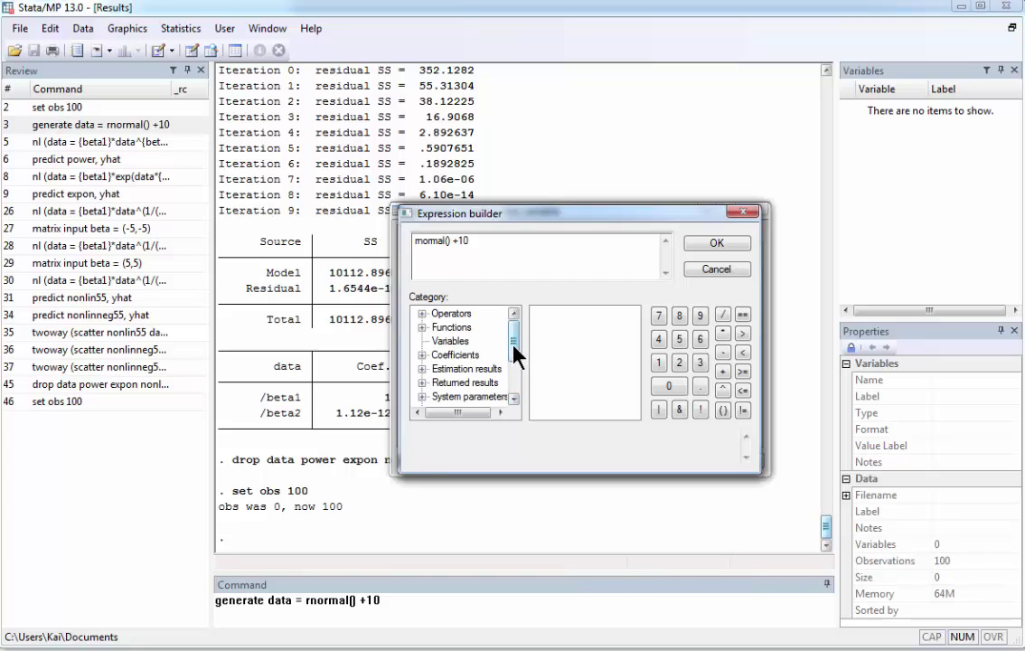
pyautogui.moveTo(516, 346)
pyautogui.mouseDown()
pyautogui.moveTo(522, 382)
pyautogui.moveTo(523, 339)
pyautogui.mouseUp()
pyautogui.click(422, 314)
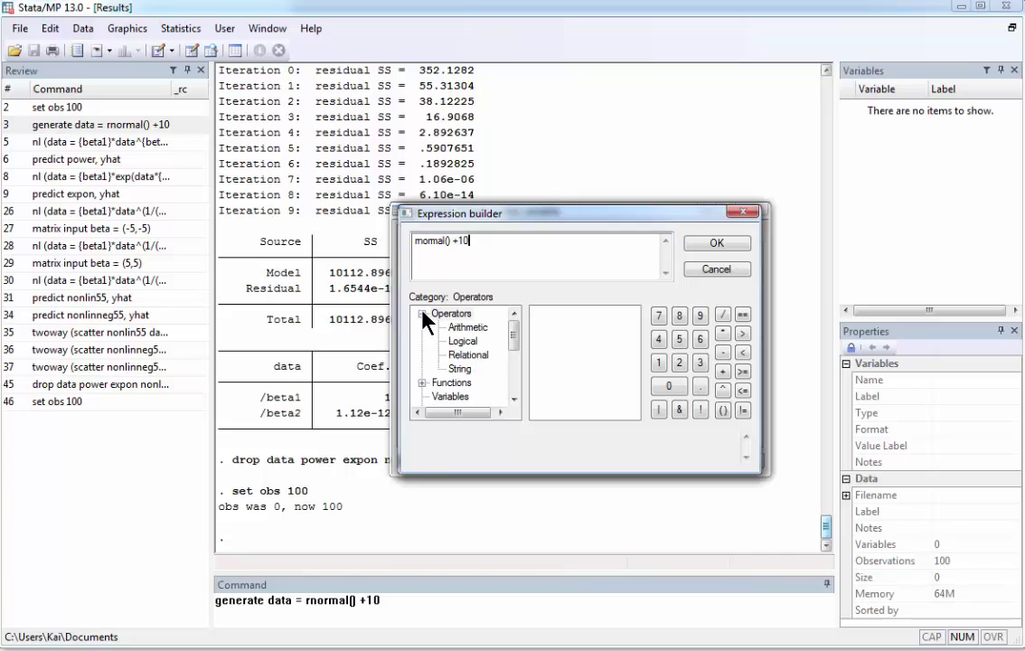
pyautogui.click(422, 381)
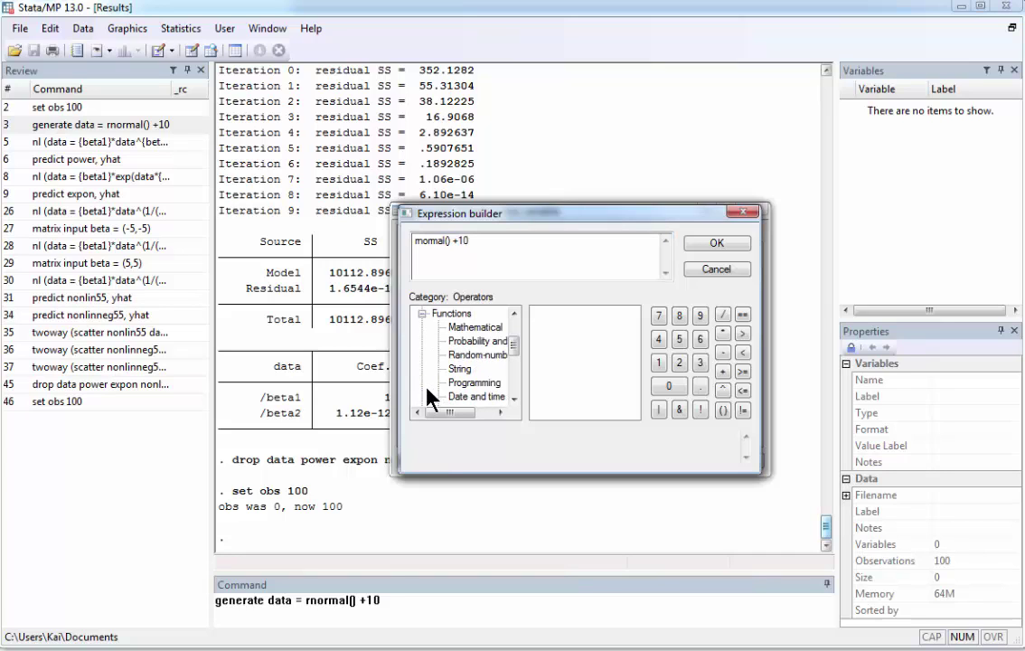
pyautogui.click(471, 356)
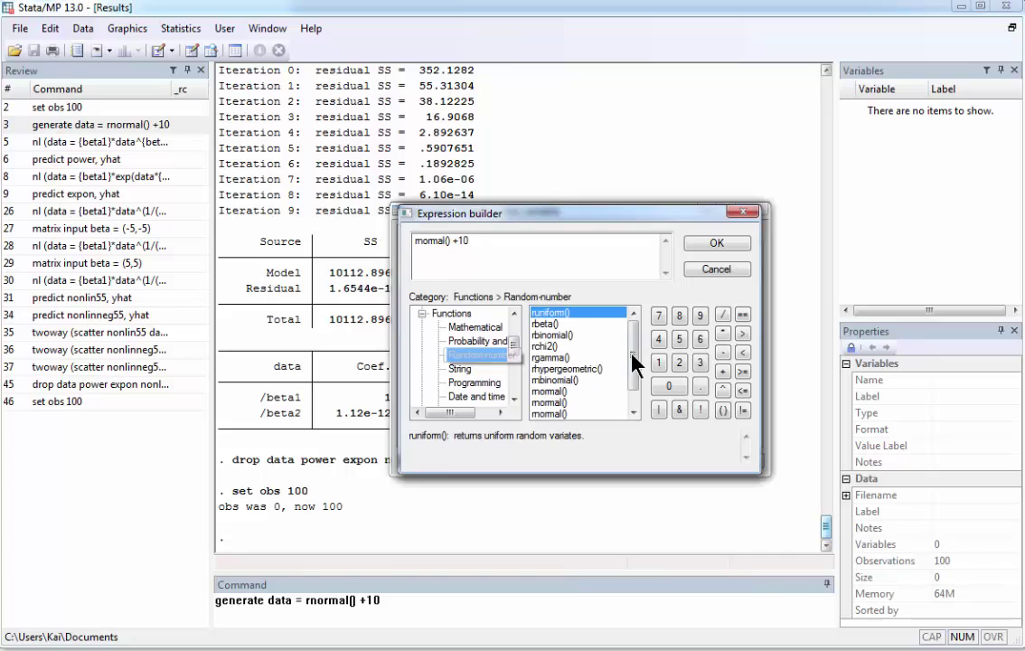
pyautogui.moveTo(633, 362); pyautogui.dragTo(640, 395)
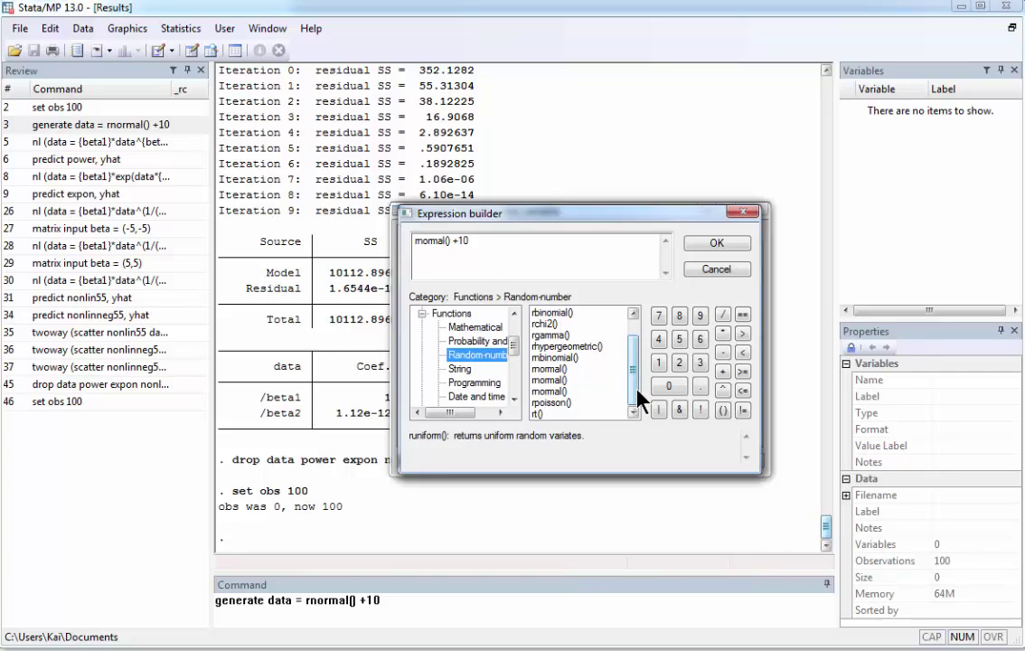
pyautogui.click(542, 369)
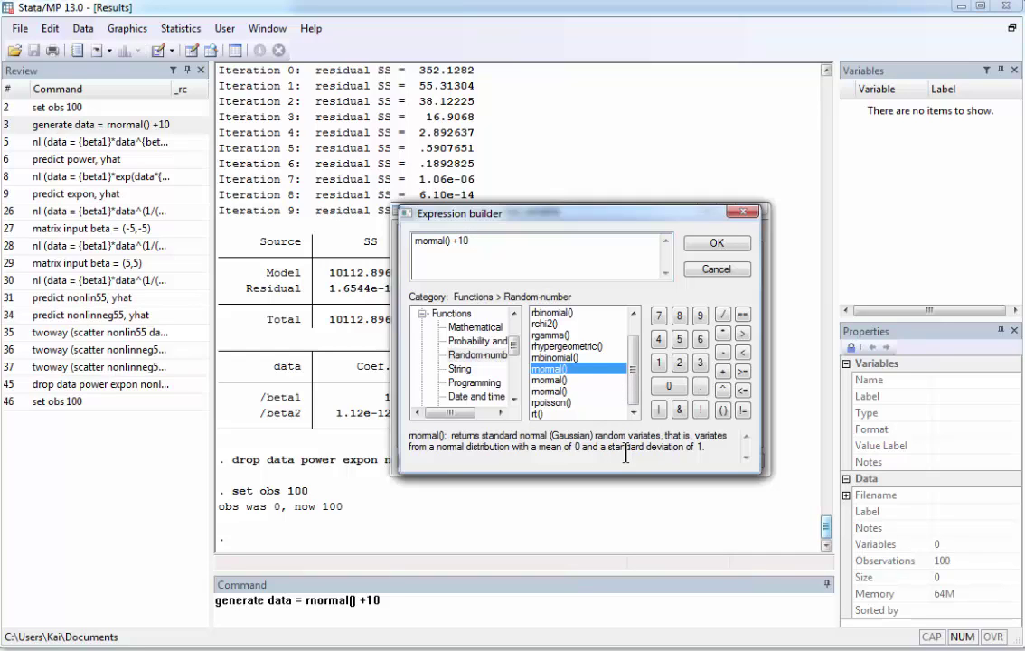
# Create the variable 'data' from the rnormal() +10 expression and select it in Variables.
pyautogui.click(714, 244)
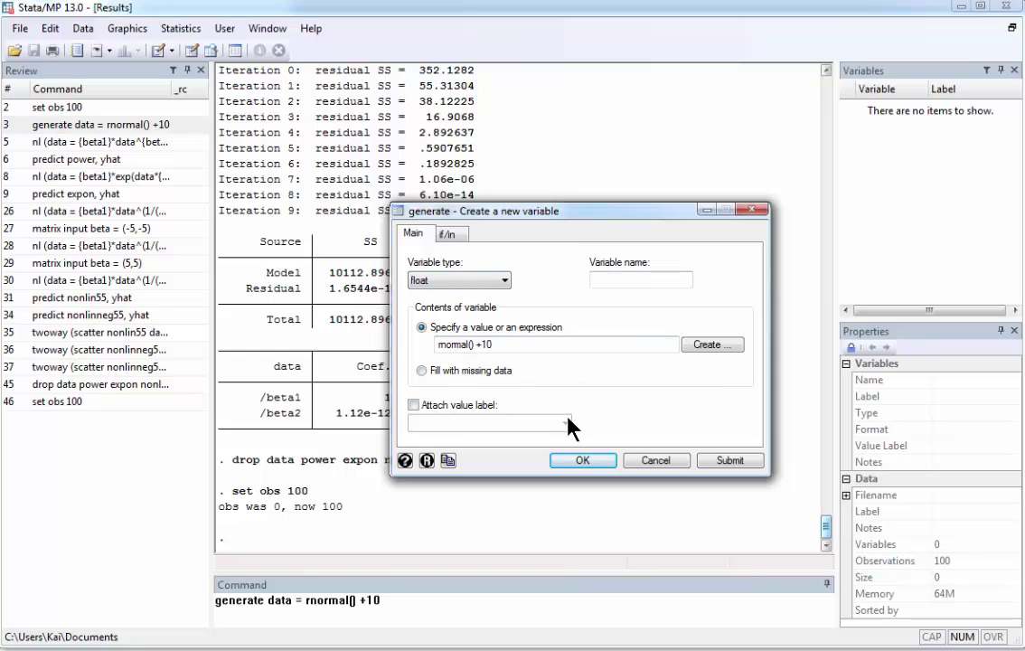
pyautogui.click(618, 282)
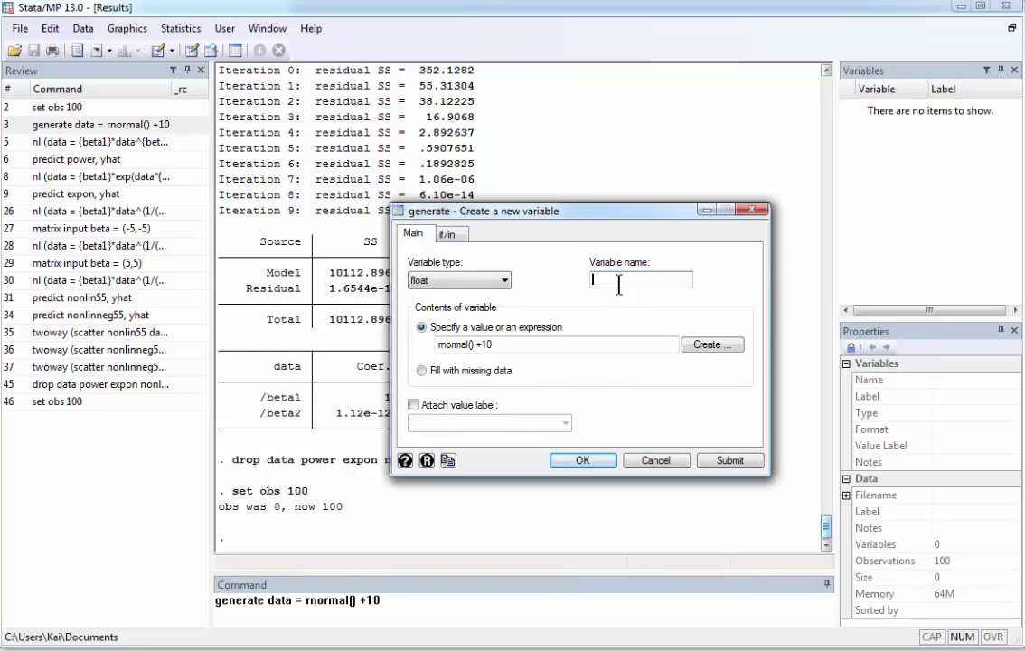
pyautogui.write('data')
pyautogui.click(596, 459)
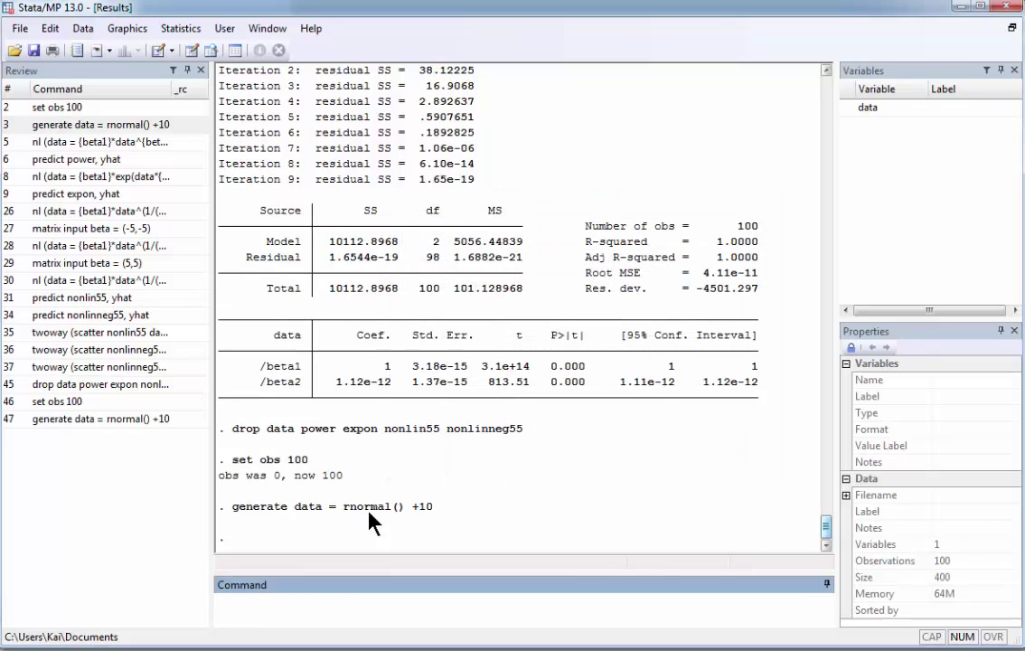
pyautogui.click(877, 107)
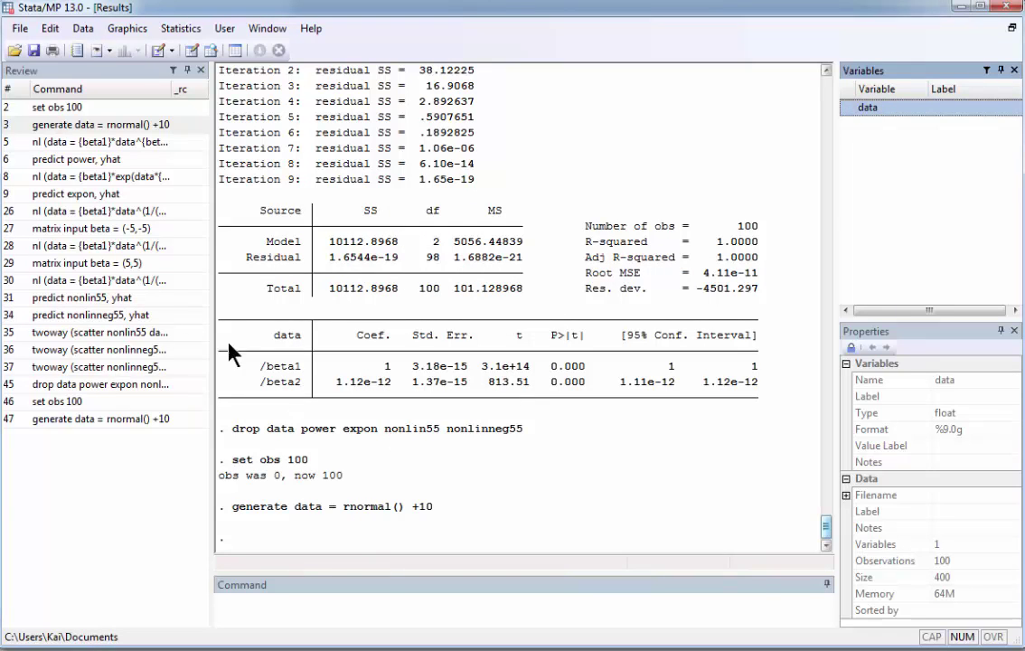
# Recall 'nl (data = {beta1}*data^{beta2})' and place the cursor just inside {beta1}.
pyautogui.click(107, 142)
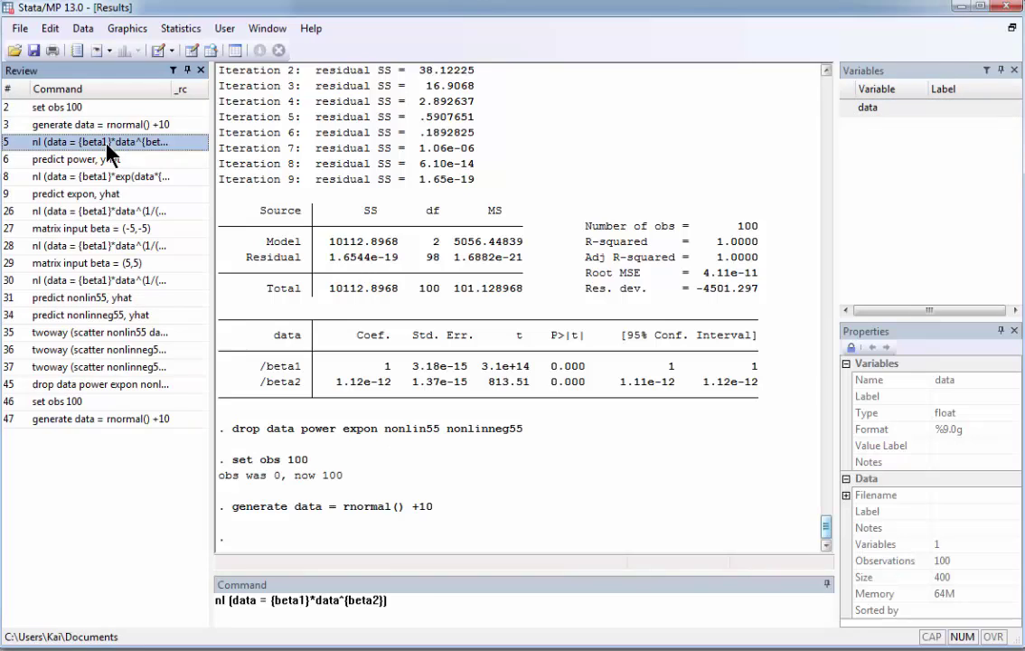
pyautogui.click(410, 606)
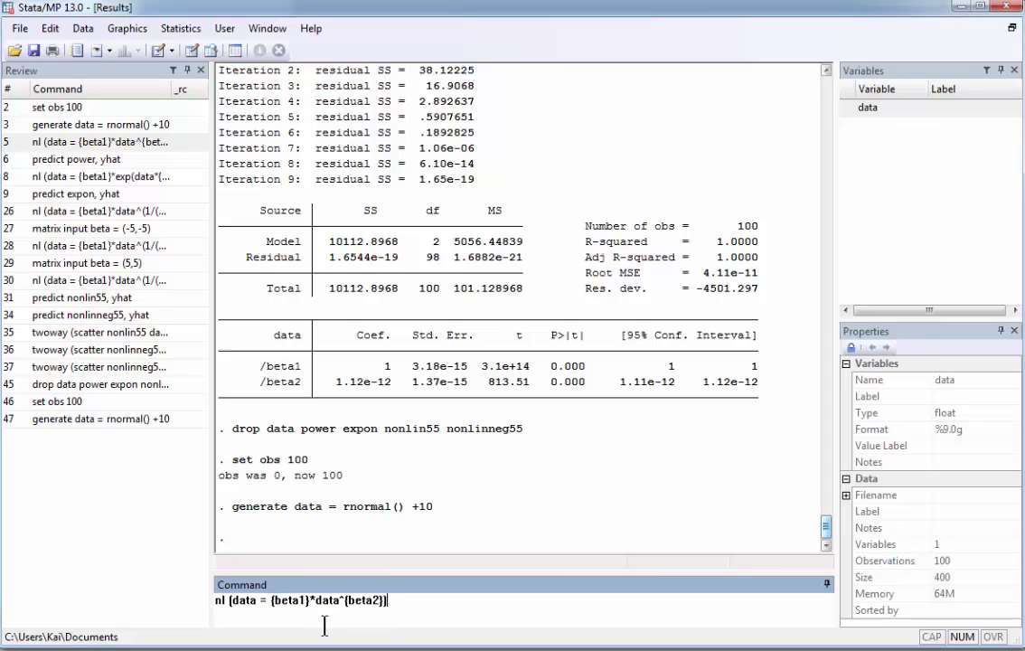
pyautogui.click(271, 601)
pyautogui.press('Right')
pyautogui.press('Right')
pyautogui.press('Right')
pyautogui.press('Right')
pyautogui.press('Right')
pyautogui.press('Right')
pyautogui.press('Right')
pyautogui.press('Right')
pyautogui.press('Right')
pyautogui.press('Right')
pyautogui.press('Right')
pyautogui.press('Right')
pyautogui.press('Right')
pyautogui.press('Right')
pyautogui.press('Right')
# Open Statistics > Linear models and related > Nonlinear least squares.
pyautogui.click(186, 31)
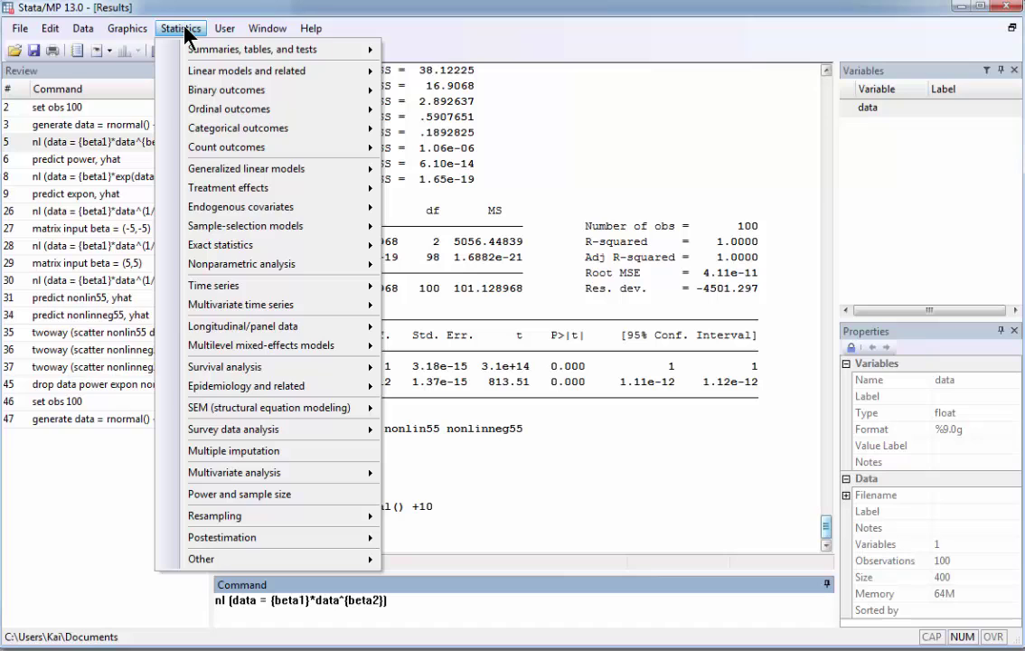
pyautogui.moveTo(211, 74)
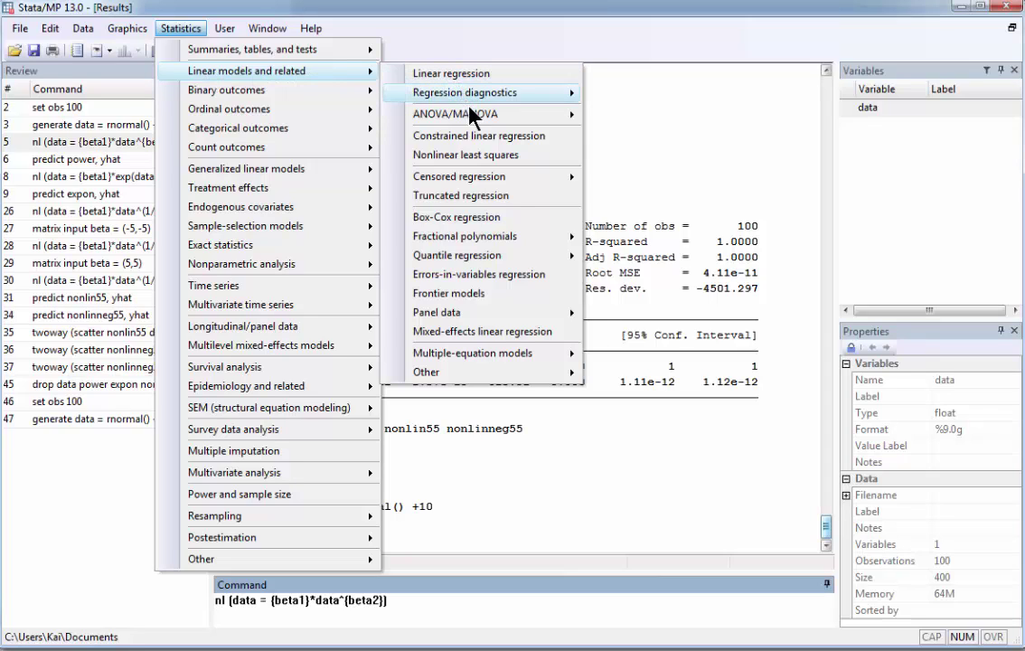
pyautogui.click(465, 161)
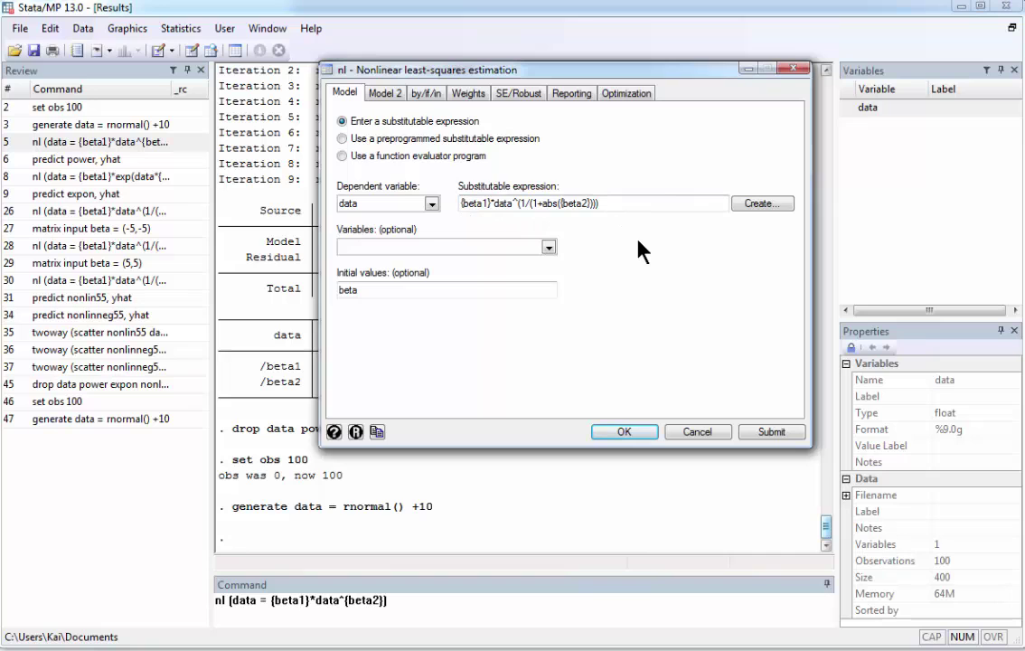
# Browse the model's coefficient names in the Expression builder, then cancel back to the nl dialog.
pyautogui.click(758, 206)
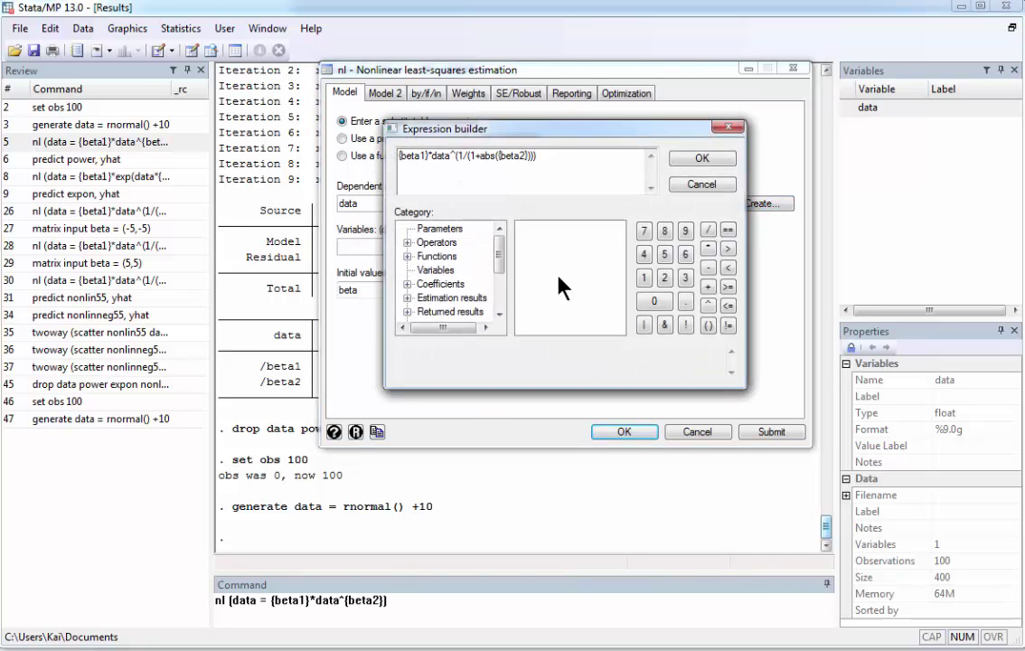
pyautogui.moveTo(498, 251)
pyautogui.mouseDown()
pyautogui.moveTo(503, 275)
pyautogui.moveTo(499, 252)
pyautogui.mouseUp()
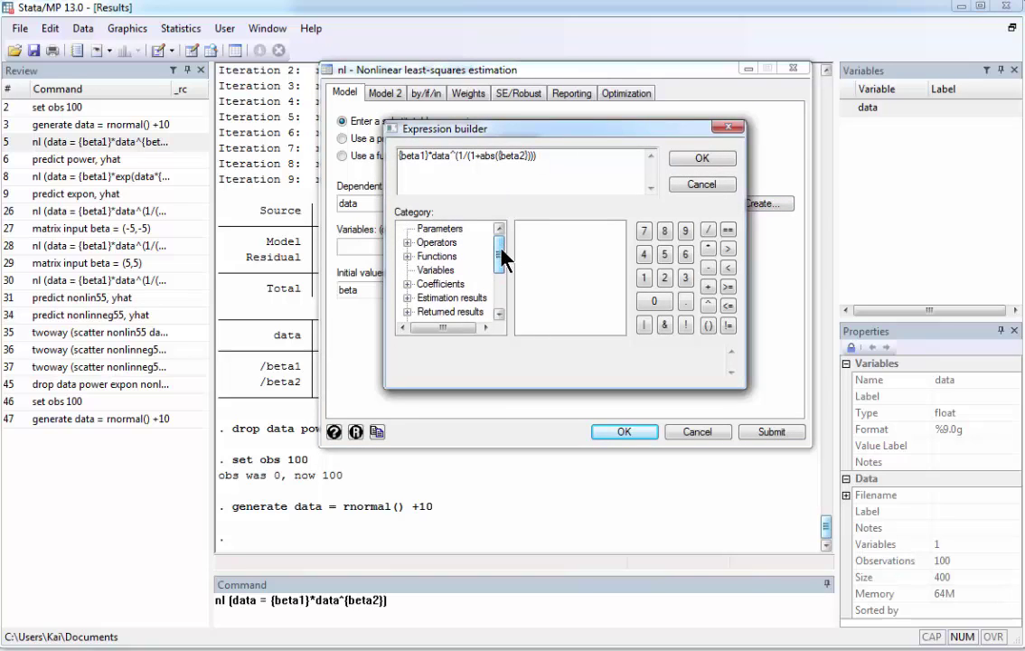
pyautogui.click(437, 270)
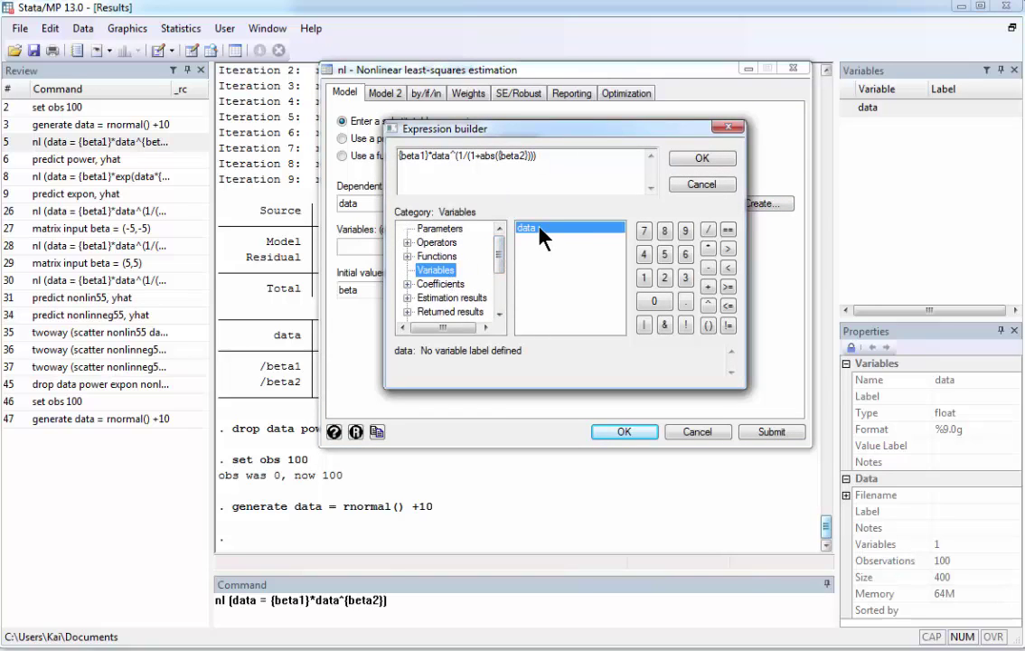
pyautogui.click(408, 285)
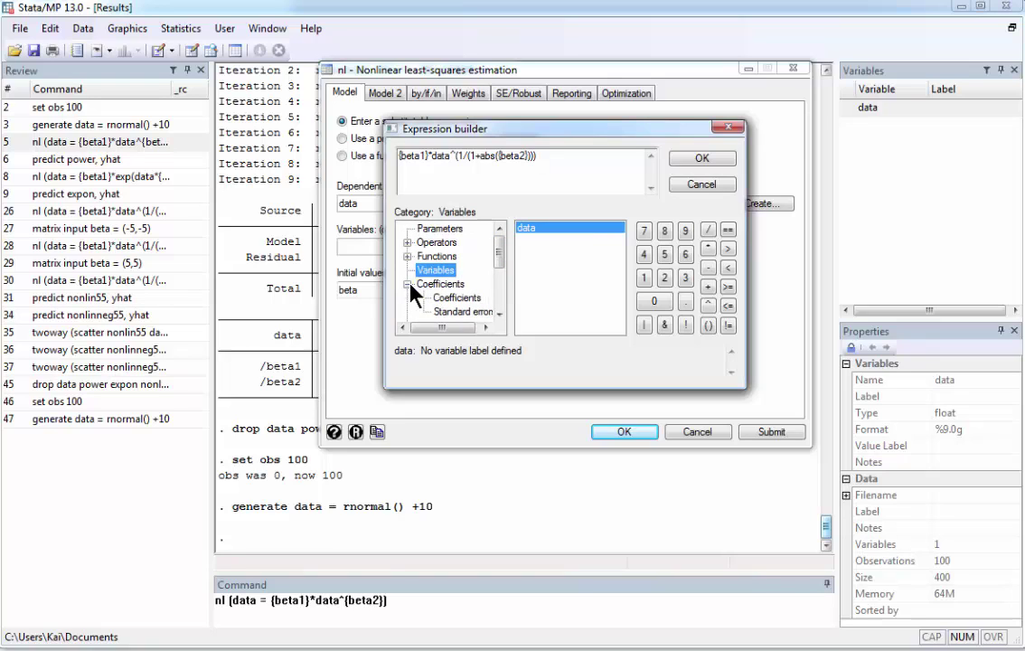
pyautogui.click(459, 297)
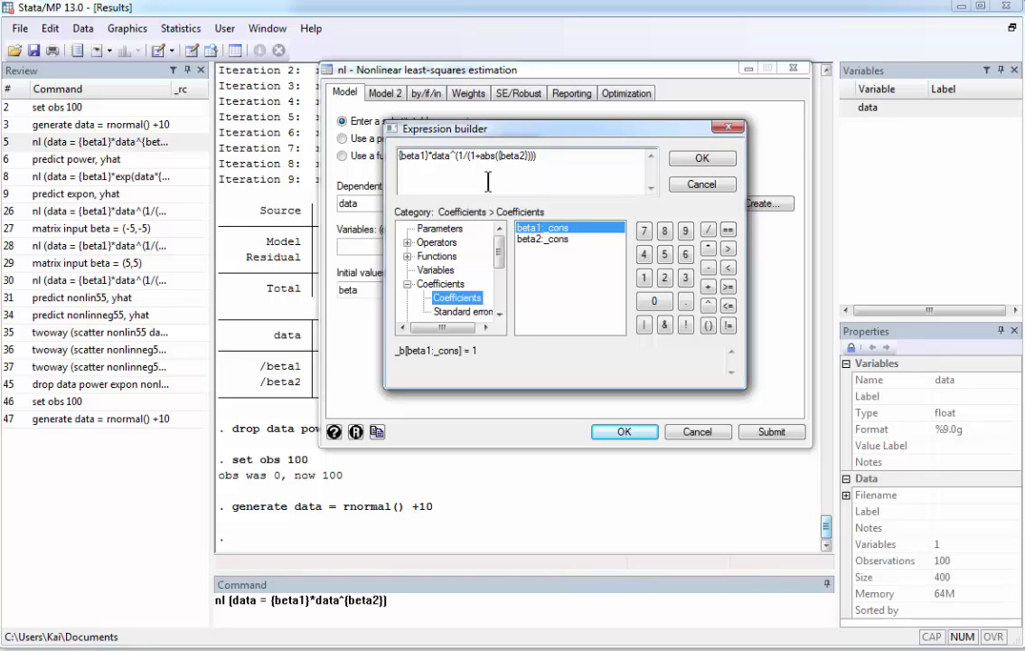
pyautogui.click(699, 184)
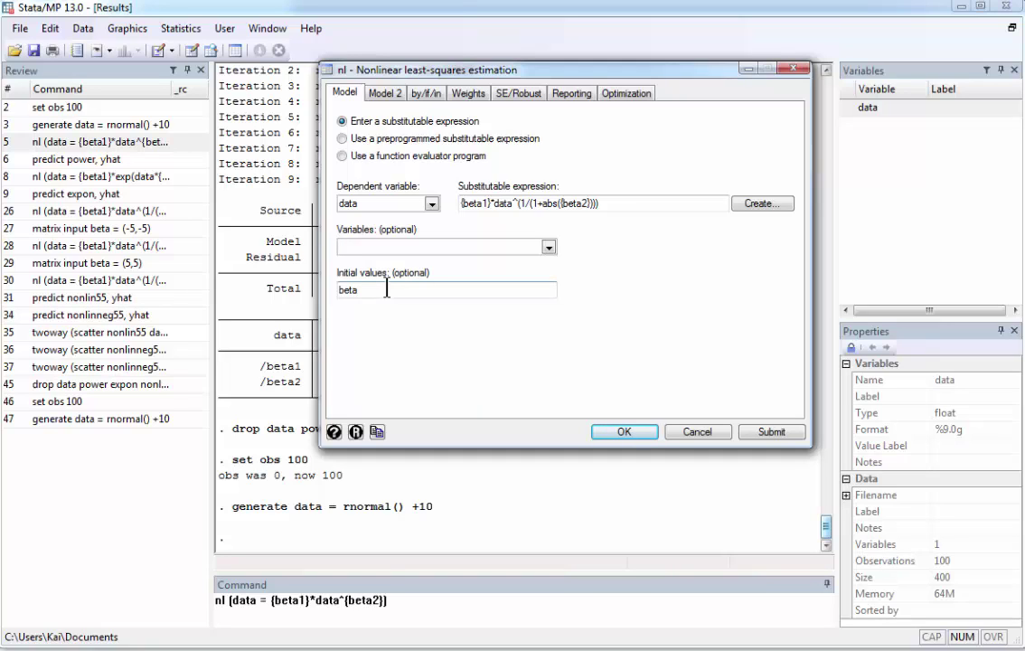
# Clear the 'beta' initial values and run the symmetric power nl fit.
pyautogui.doubleClick(387, 287)
pyautogui.press('Delete')
pyautogui.click(622, 434)
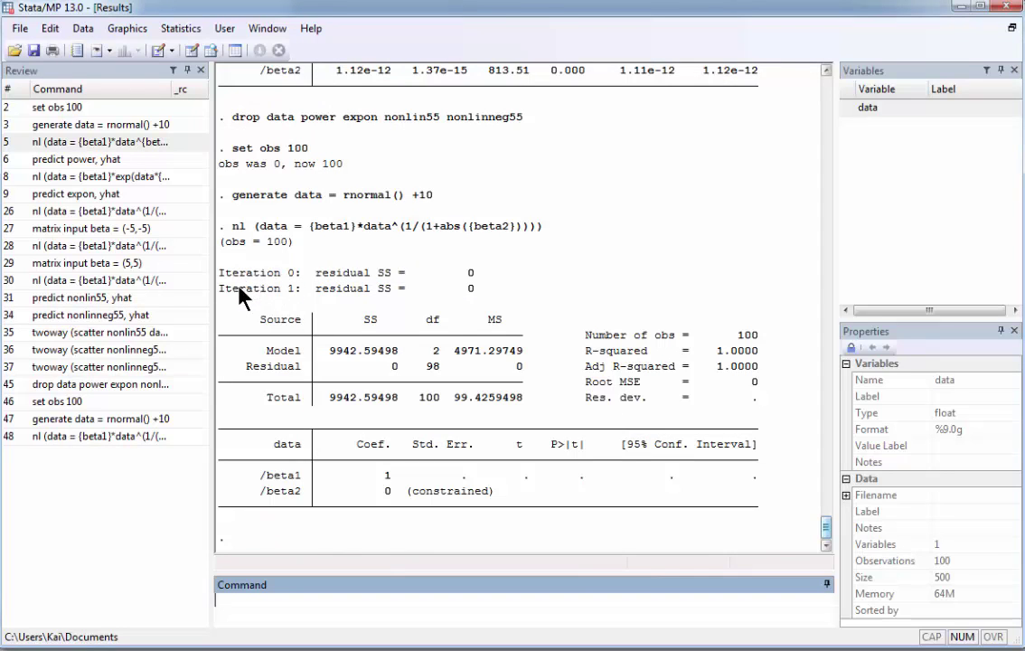
# Rerun nl (data = {beta1}*data^{beta2}) from Review and scroll through its beta1 = 1, beta2 = 1 results.
pyautogui.moveTo(220, 226); pyautogui.dragTo(543, 226)
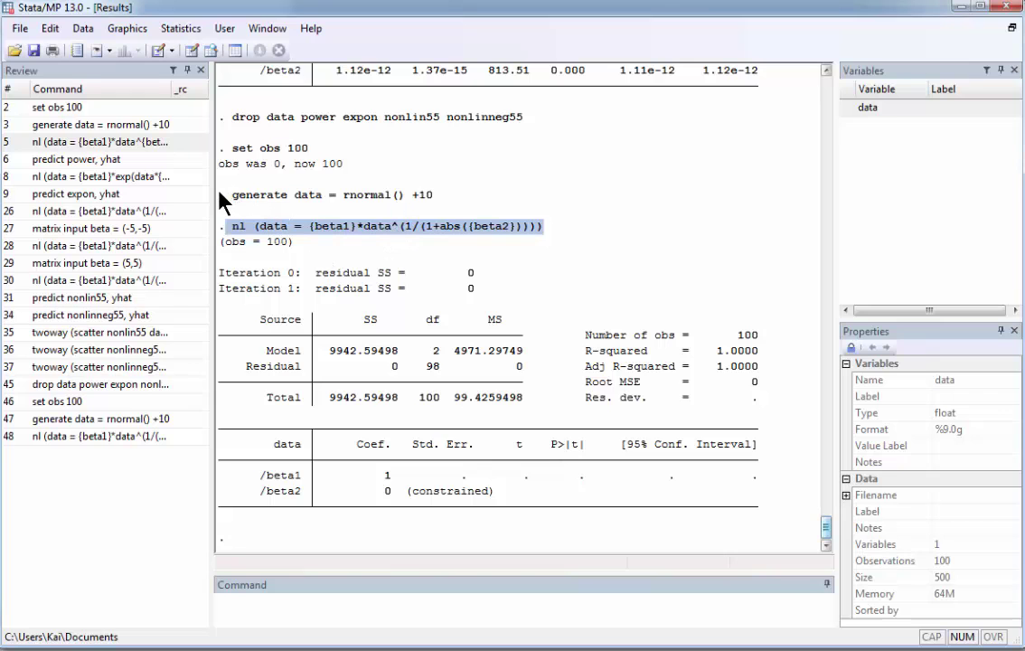
pyautogui.moveTo(215, 194); pyautogui.dragTo(262, 194)
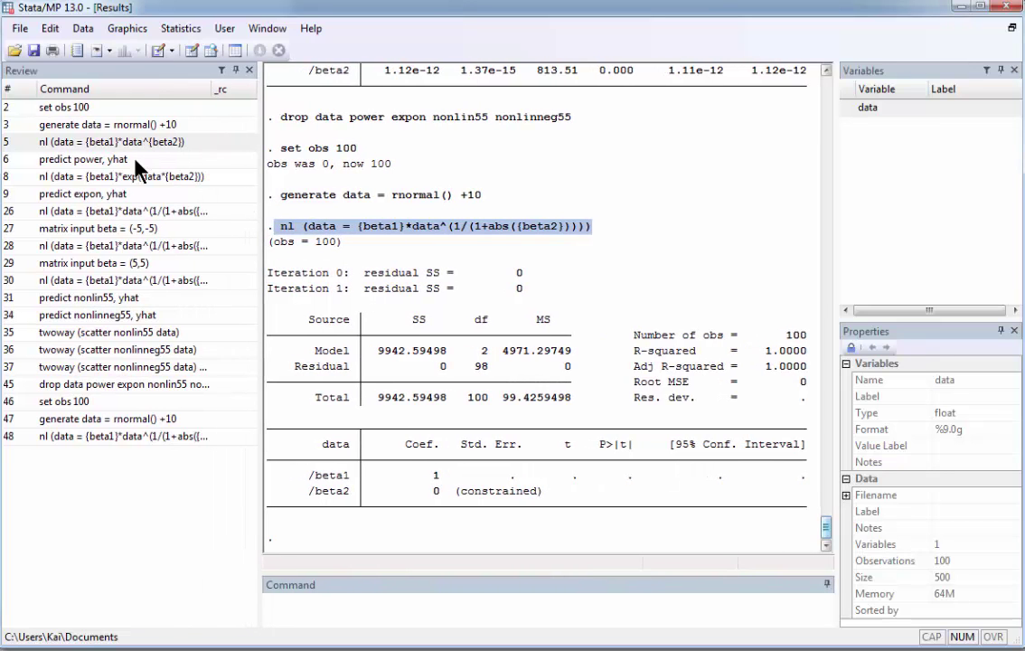
pyautogui.doubleClick(115, 145)
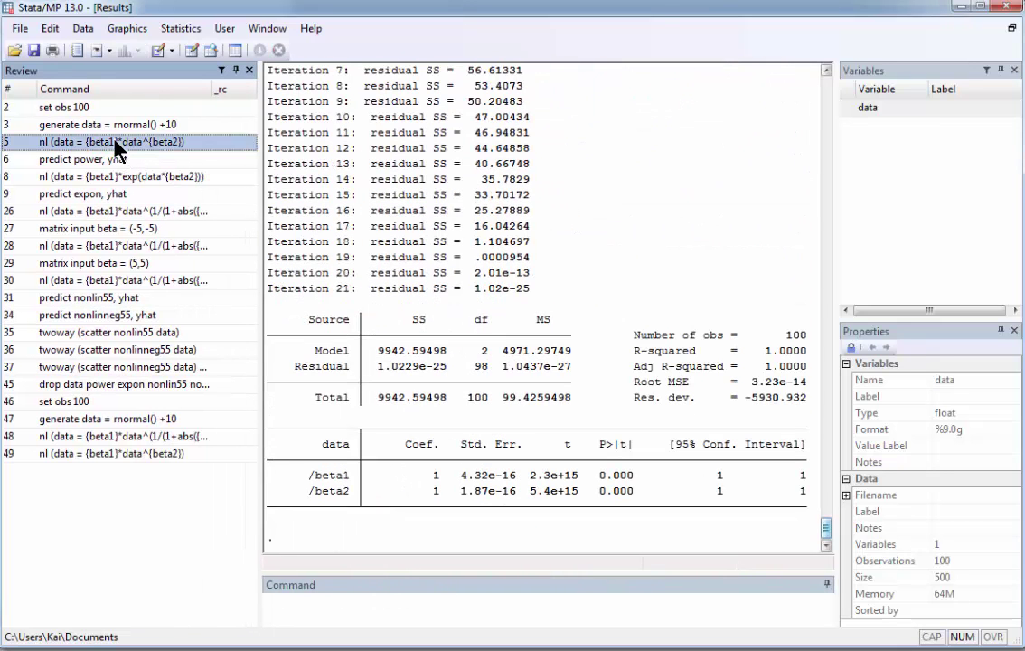
pyautogui.scroll(3, 449, 375)
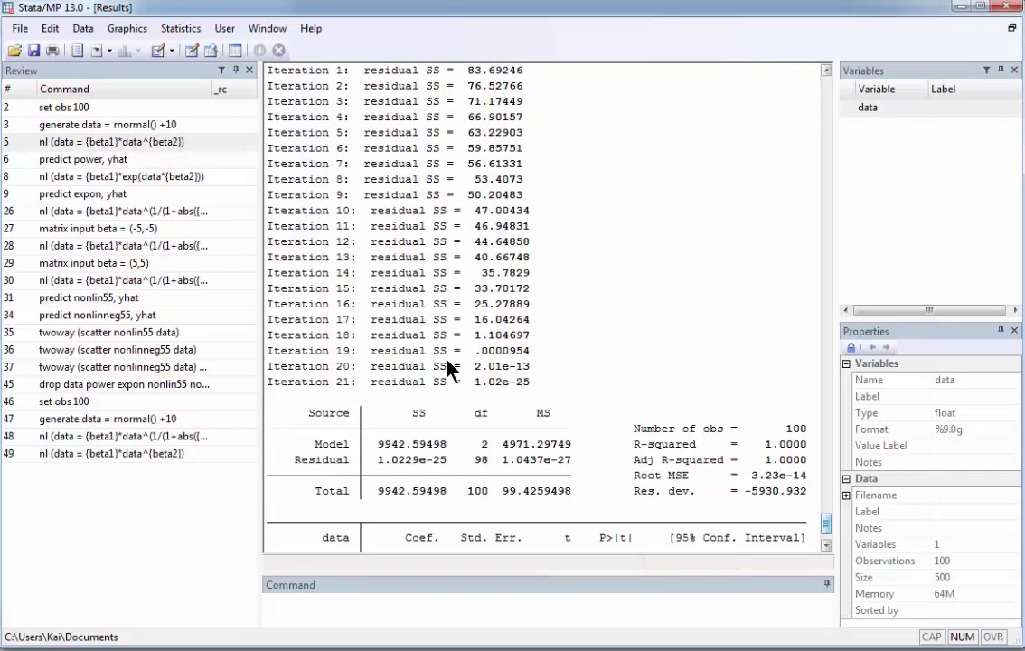
pyautogui.scroll(6, 447, 360)
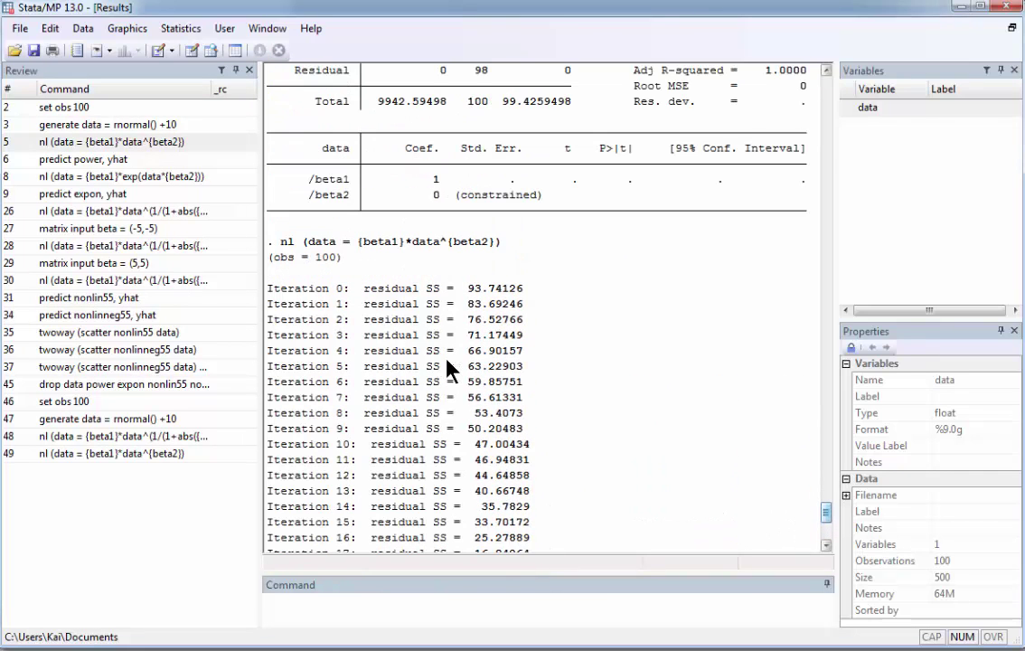
pyautogui.scroll(2, 448, 369)
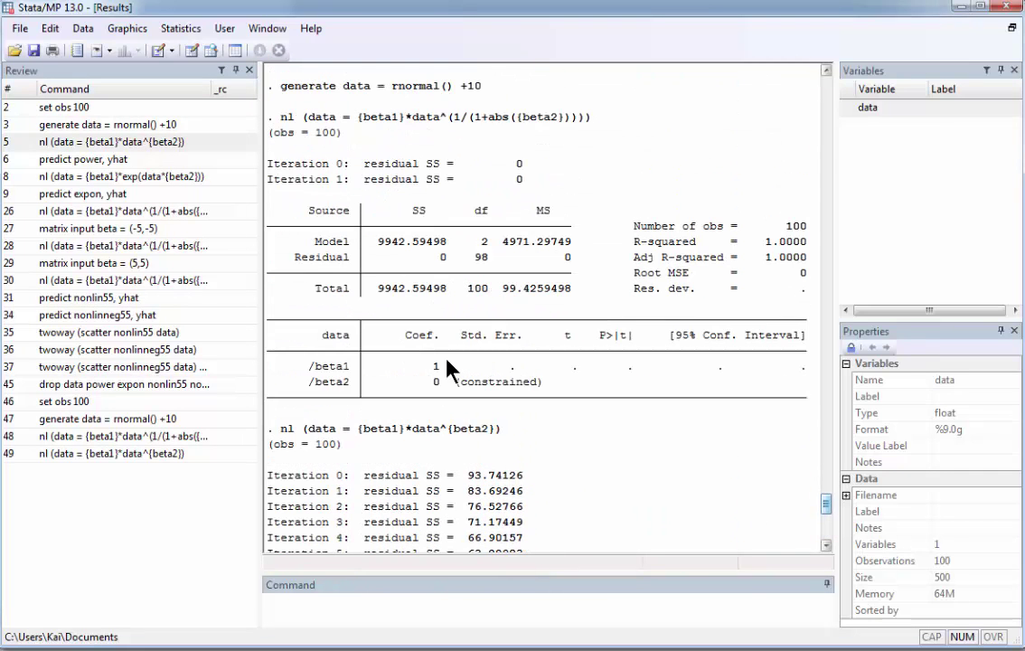
pyautogui.scroll(-3, 447, 369)
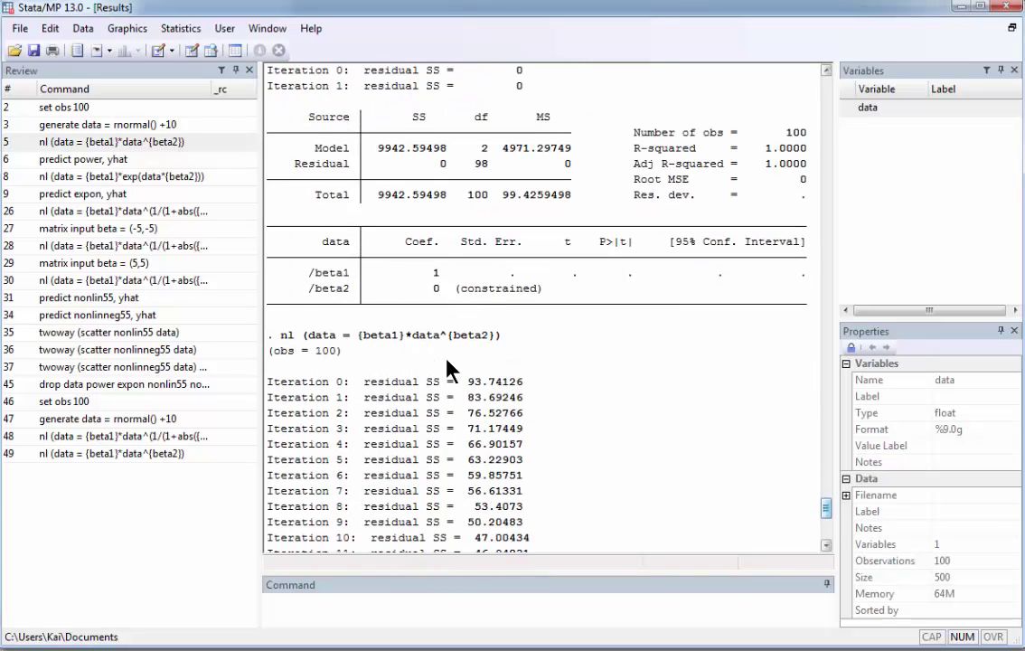
pyautogui.moveTo(287, 293); pyautogui.dragTo(517, 298)
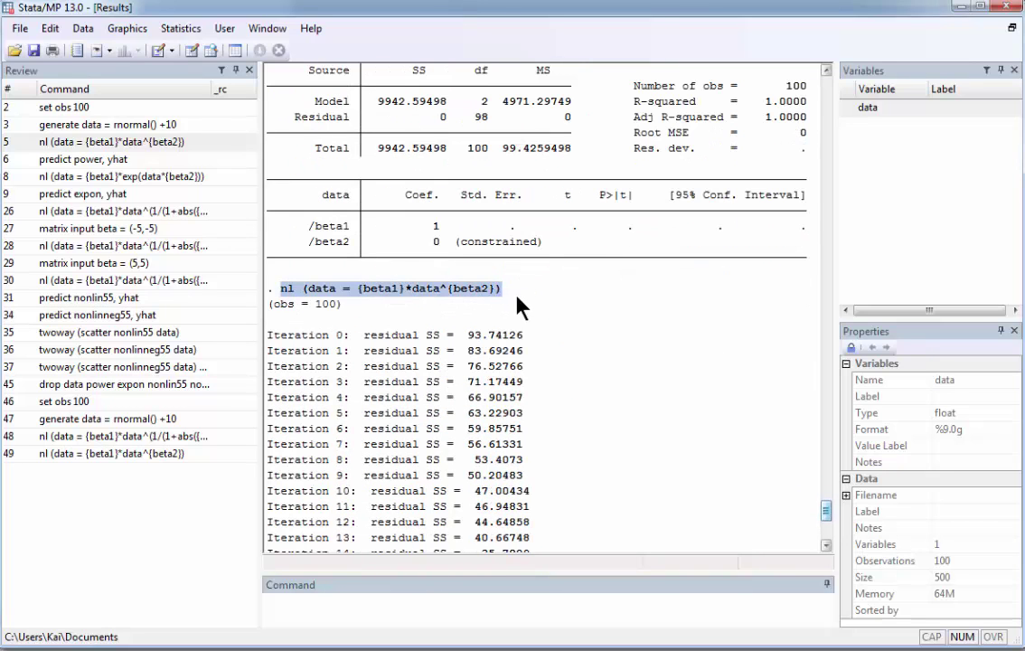
pyautogui.scroll(-5, 533, 404)
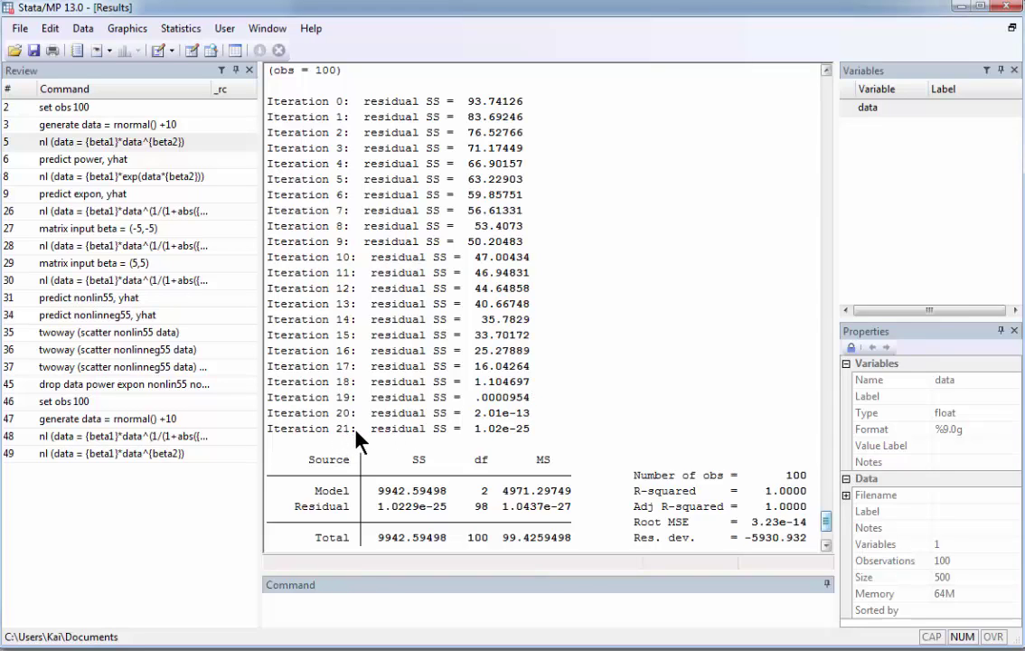
pyautogui.scroll(-2, 579, 437)
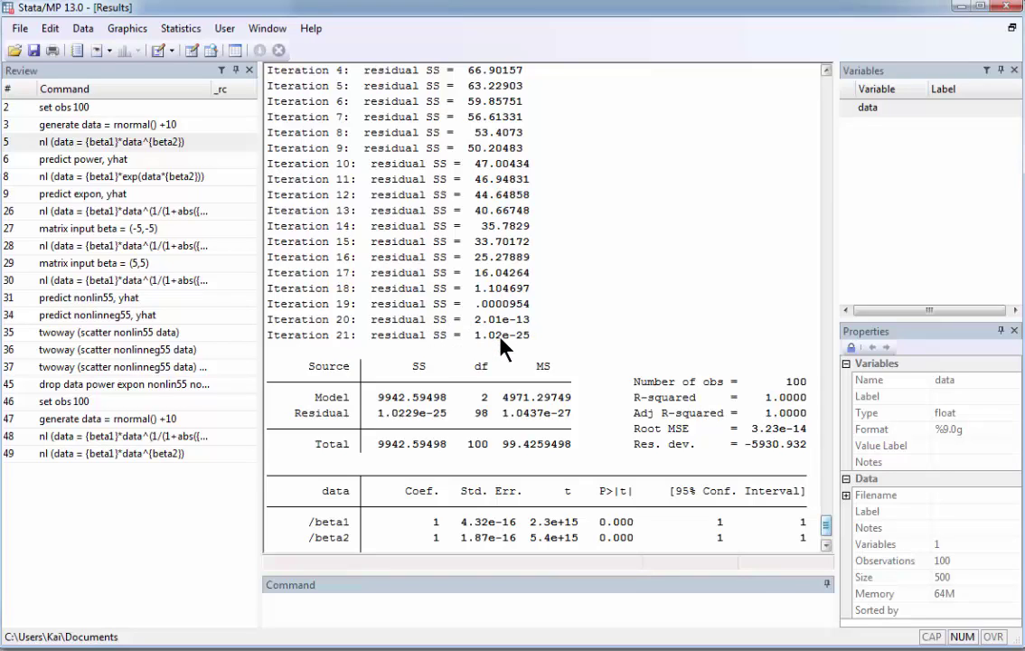
pyautogui.scroll(-1, 545, 373)
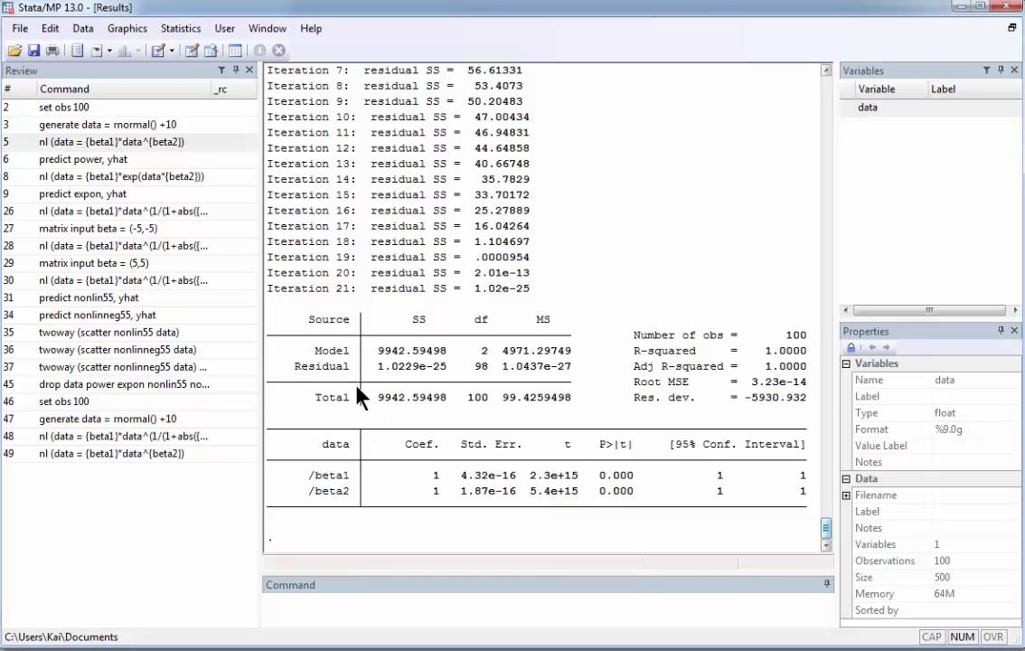
# Rerun the exponential model nl (data = {beta1}*exp(data*{beta2})) from Review entry 8.
pyautogui.doubleClick(116, 176)
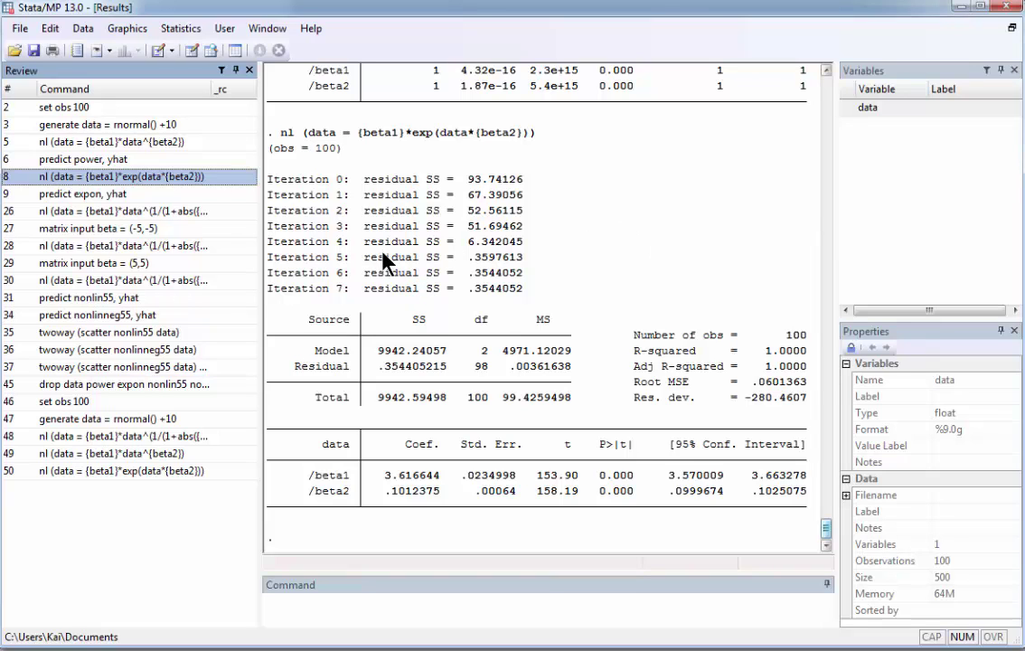
pyautogui.click(185, 30)
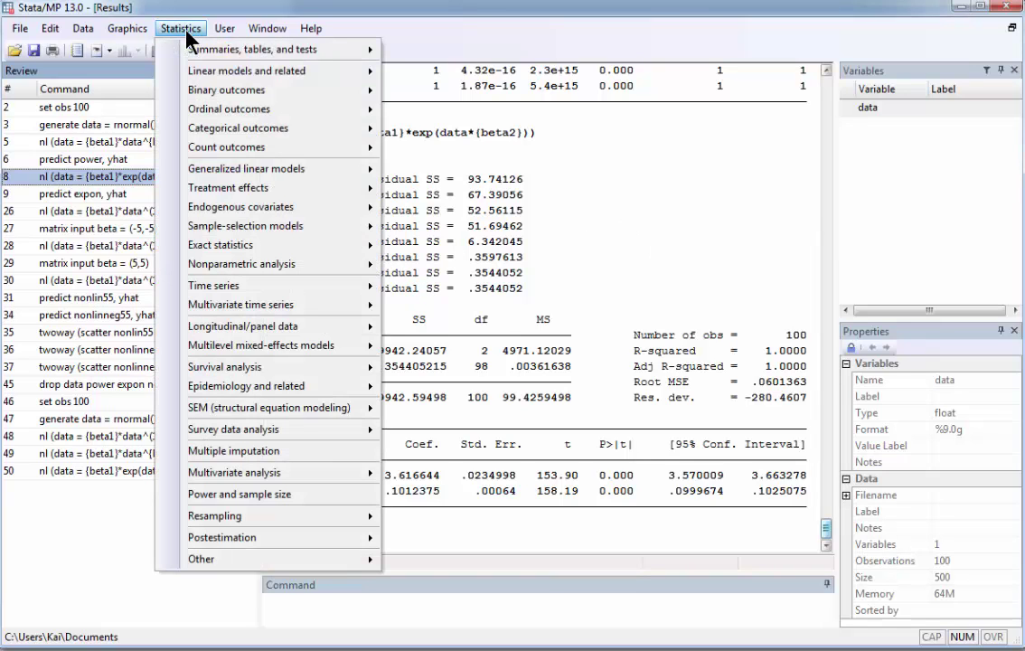
pyautogui.moveTo(212, 72)
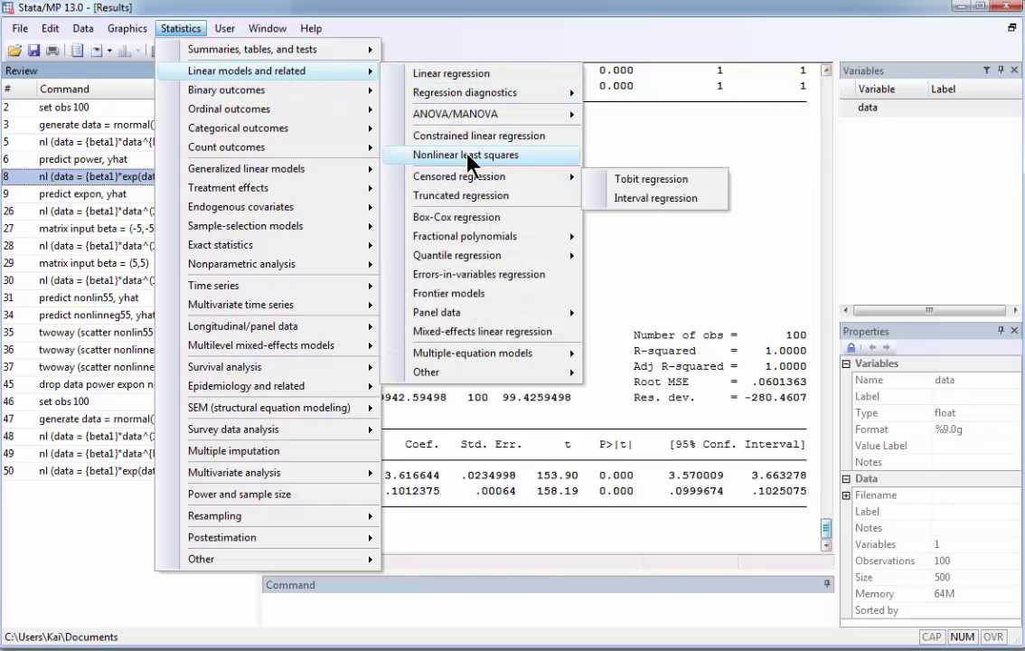
pyautogui.click(465, 155)
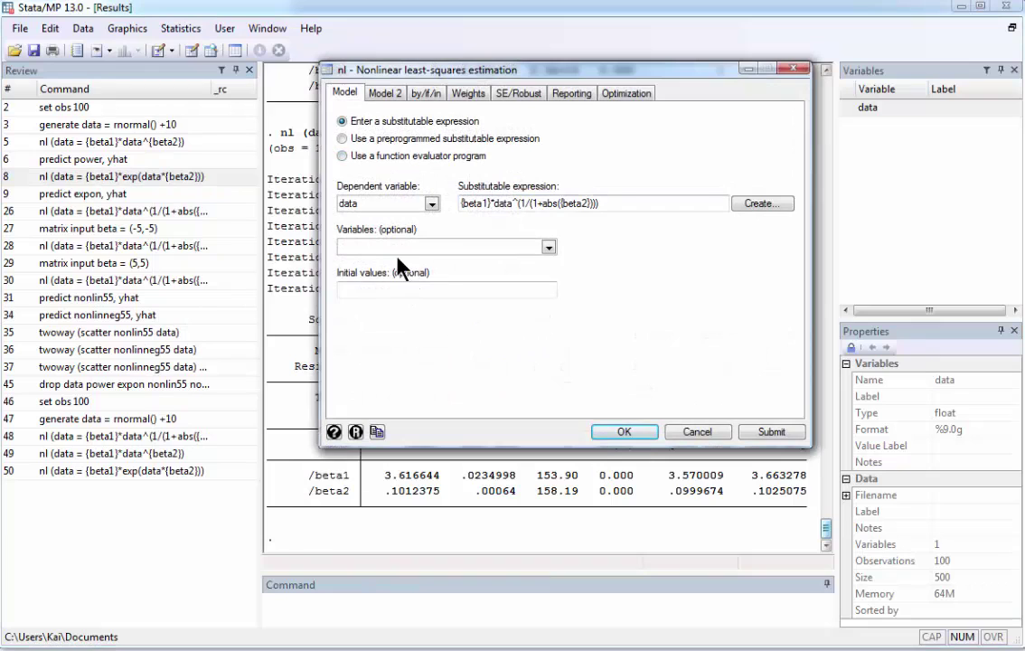
pyautogui.click(390, 289)
pyautogui.click(710, 438)
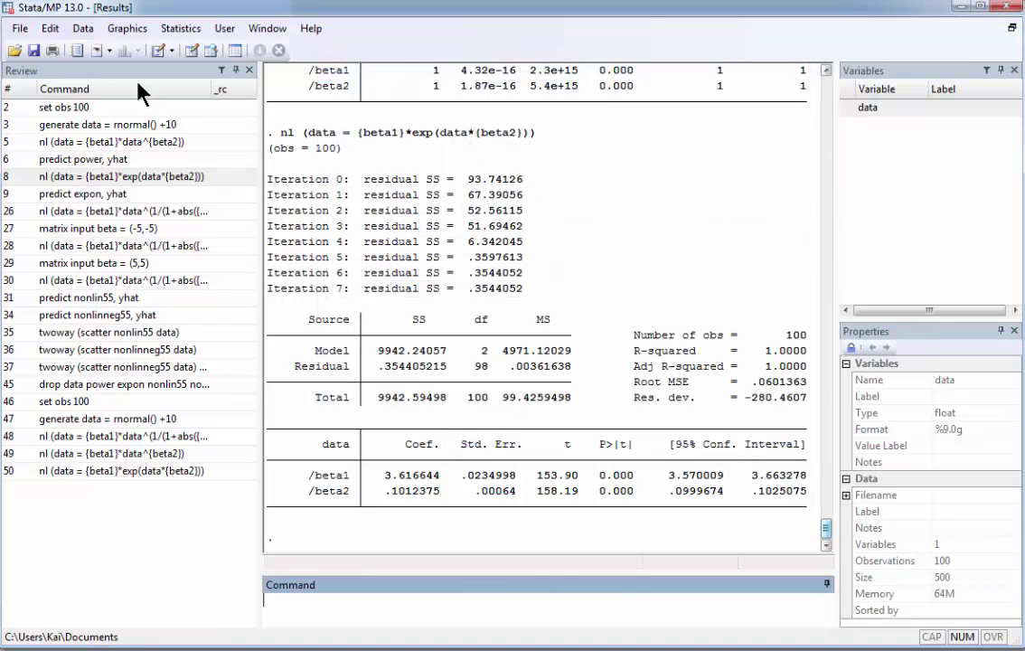
pyautogui.click(84, 28)
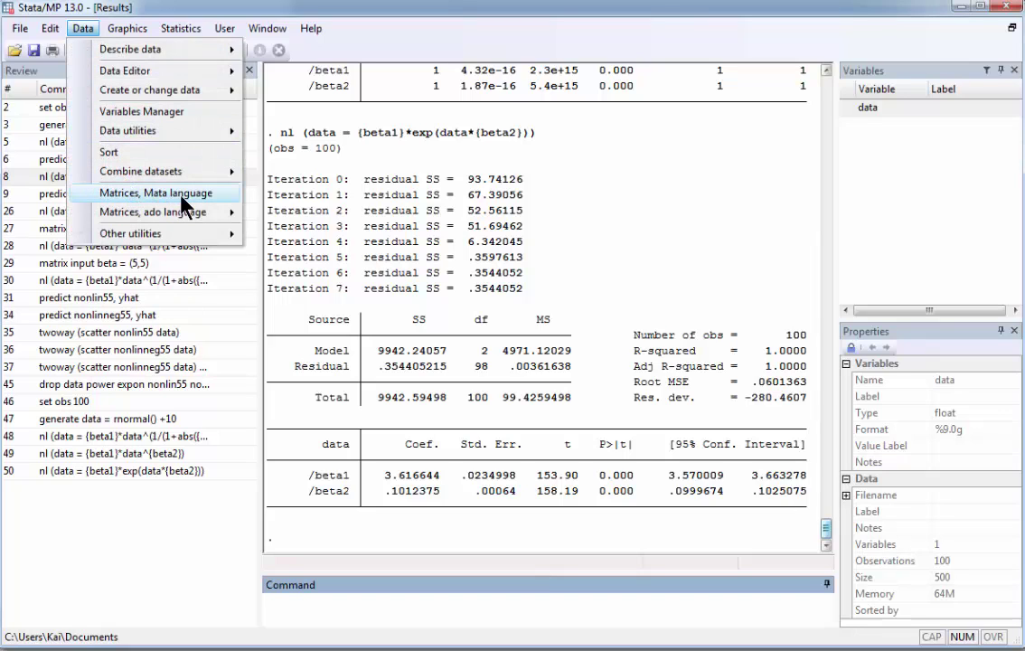
# Enter the values 5 and 5 in the matrix input dialog and create matrix beta.
pyautogui.moveTo(185, 212)
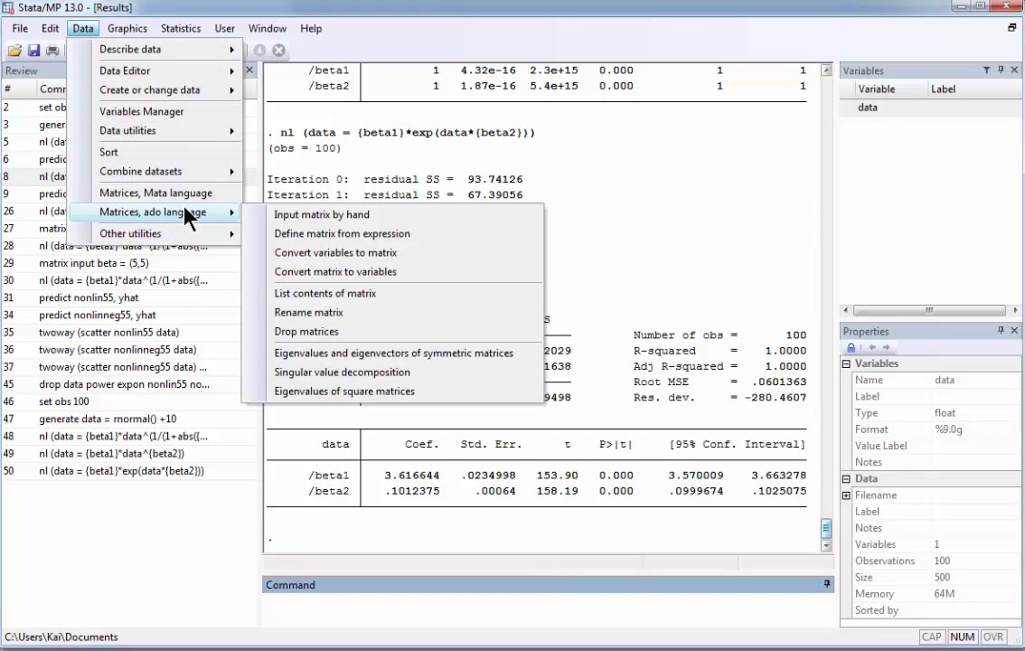
pyautogui.click(307, 215)
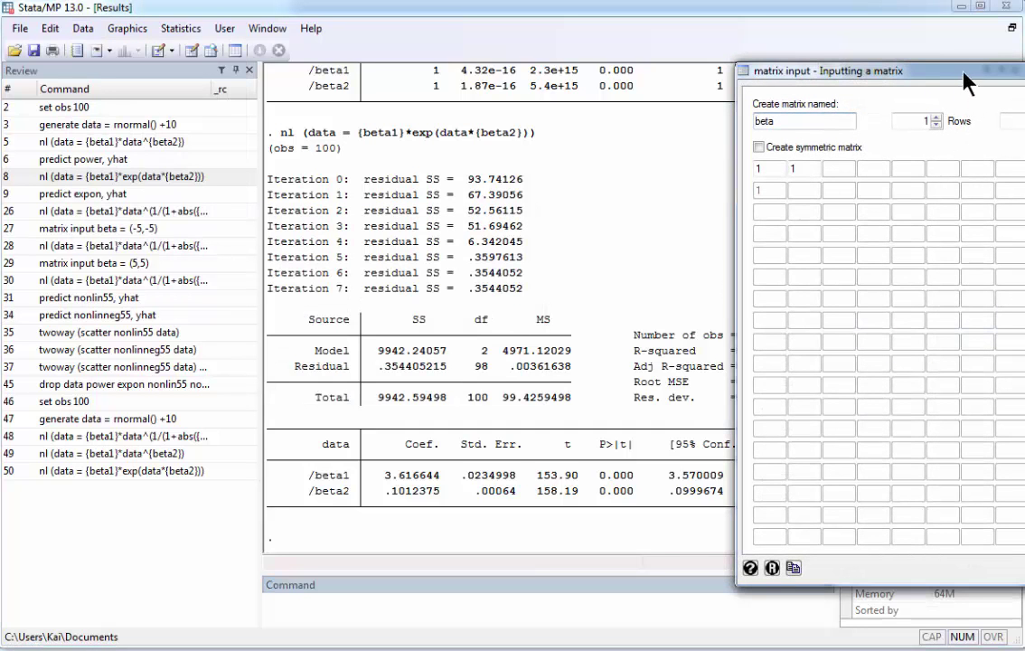
pyautogui.moveTo(953, 76); pyautogui.dragTo(667, 74)
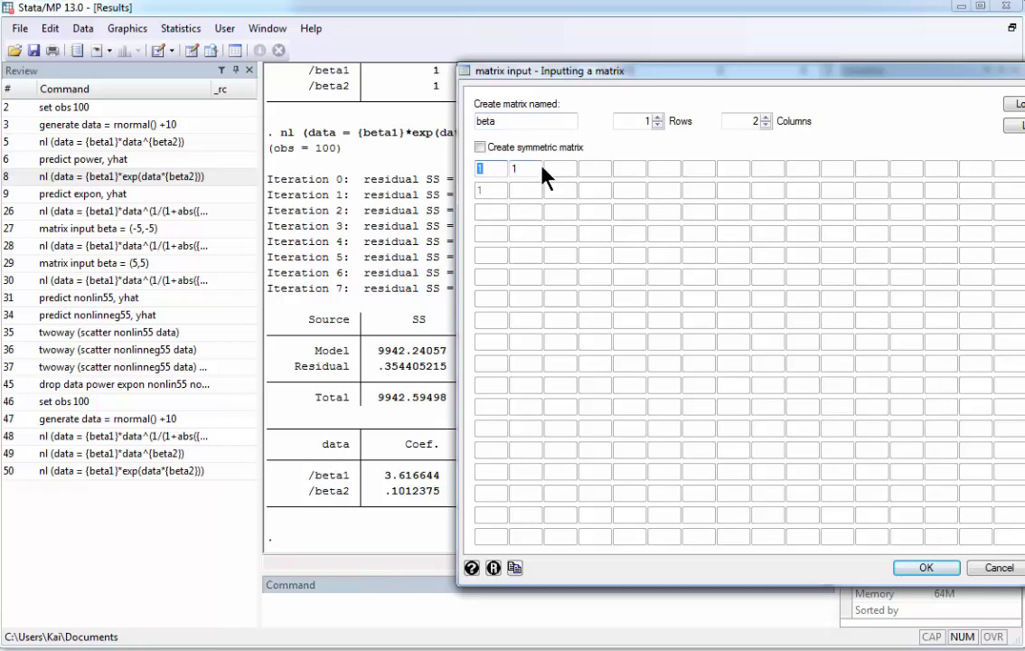
pyautogui.press('Tab')
pyautogui.click(477, 169)
pyautogui.press('BackSpace')
pyautogui.click(512, 170)
pyautogui.click(481, 168)
pyautogui.write('5')
pyautogui.press('Tab')
pyautogui.write('5')
pyautogui.click(925, 566)
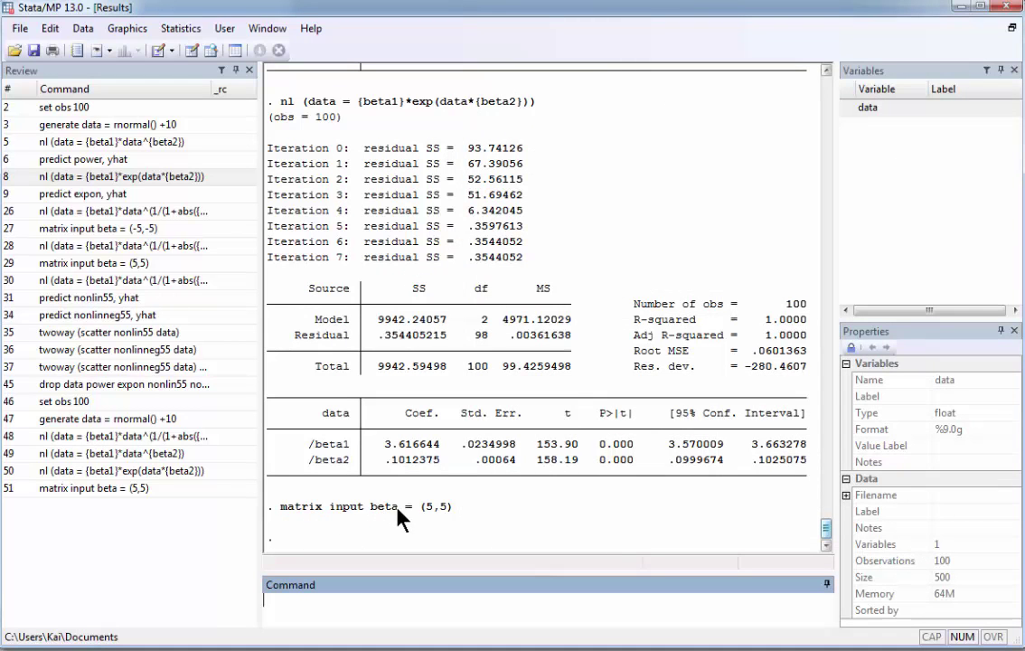
# Fit the symmetric power nl model with initial values taken from the beta matrix (5,5).
pyautogui.click(170, 30)
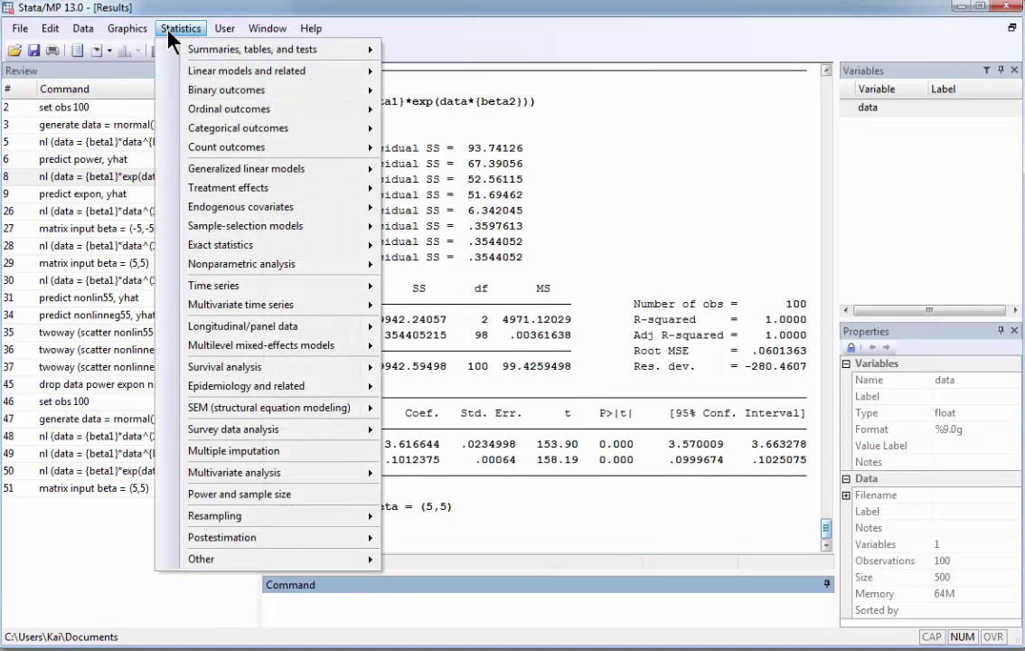
pyautogui.moveTo(212, 76)
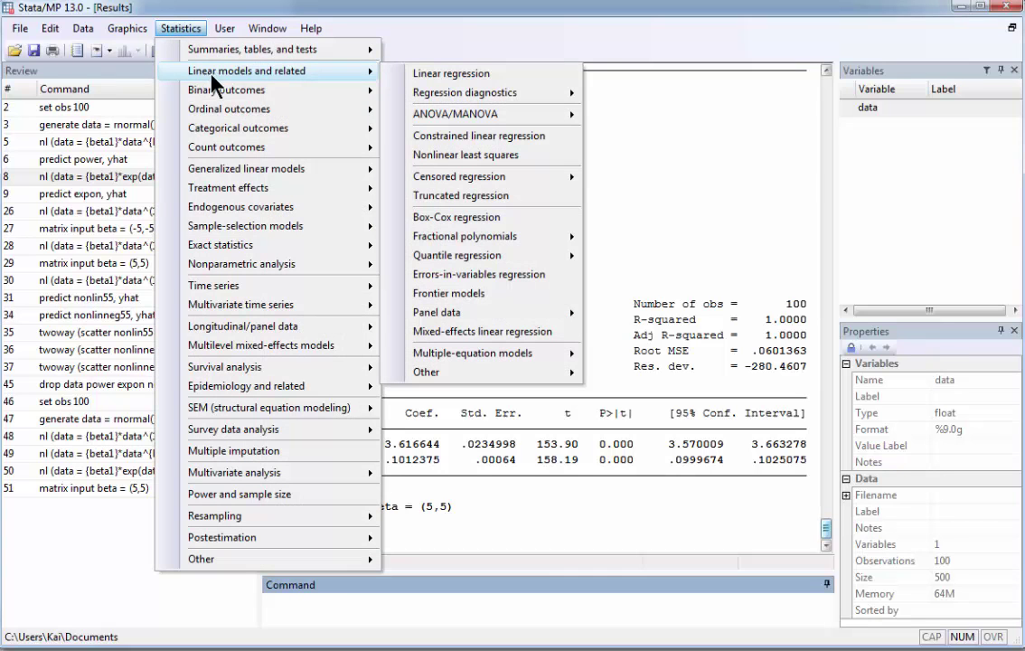
pyautogui.click(459, 154)
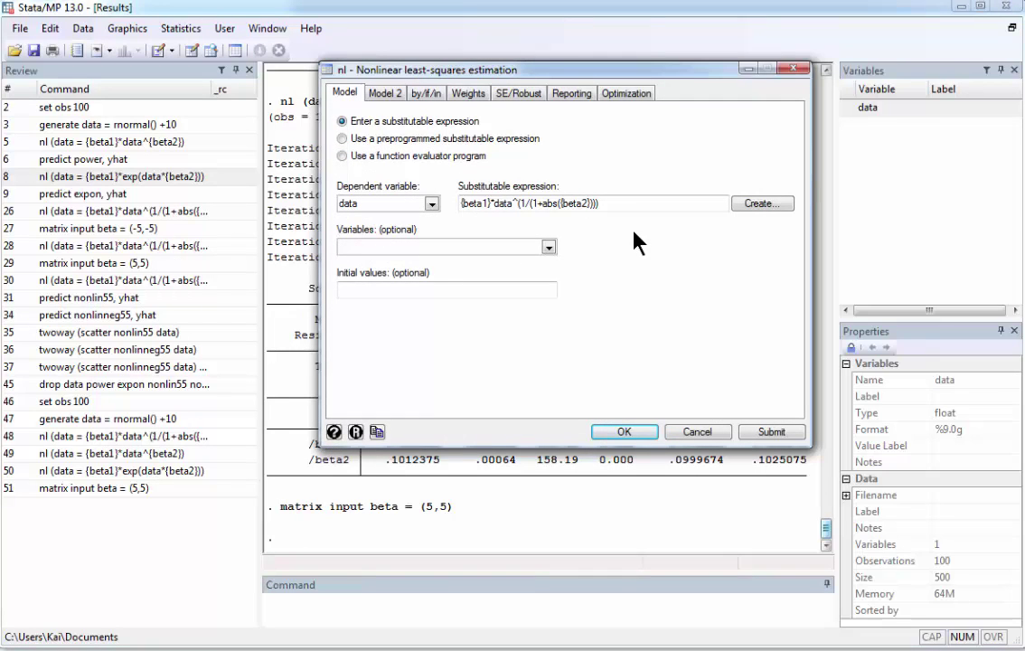
pyautogui.click(421, 289)
pyautogui.write('beta')
pyautogui.click(626, 432)
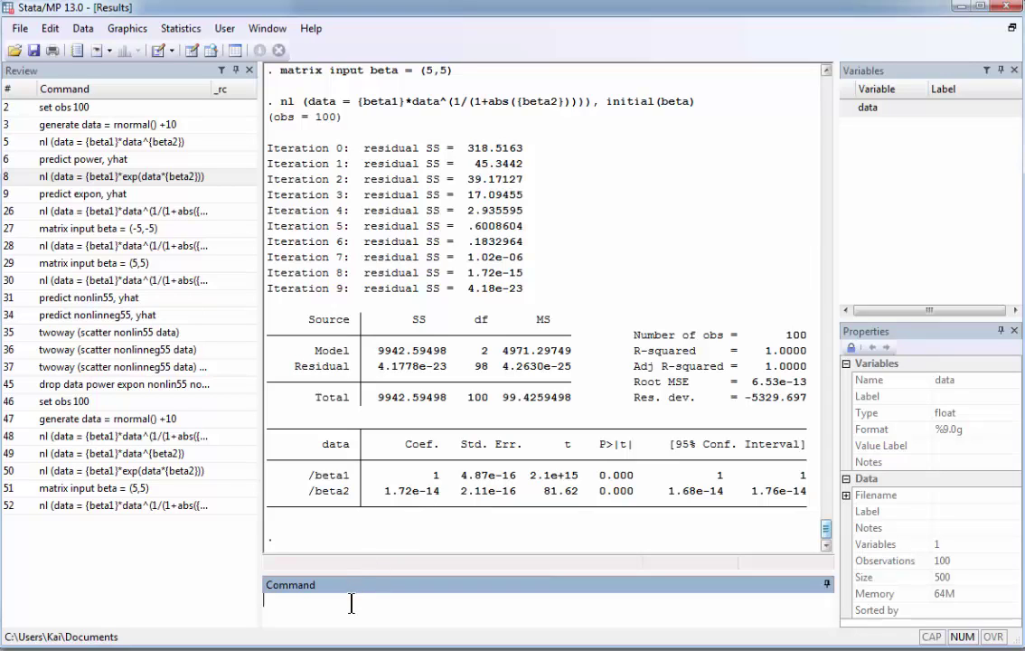
# Edit the recalled matrix command to redefine beta as (-5,-5).
pyautogui.press('pageup')
pyautogui.press('pageup')
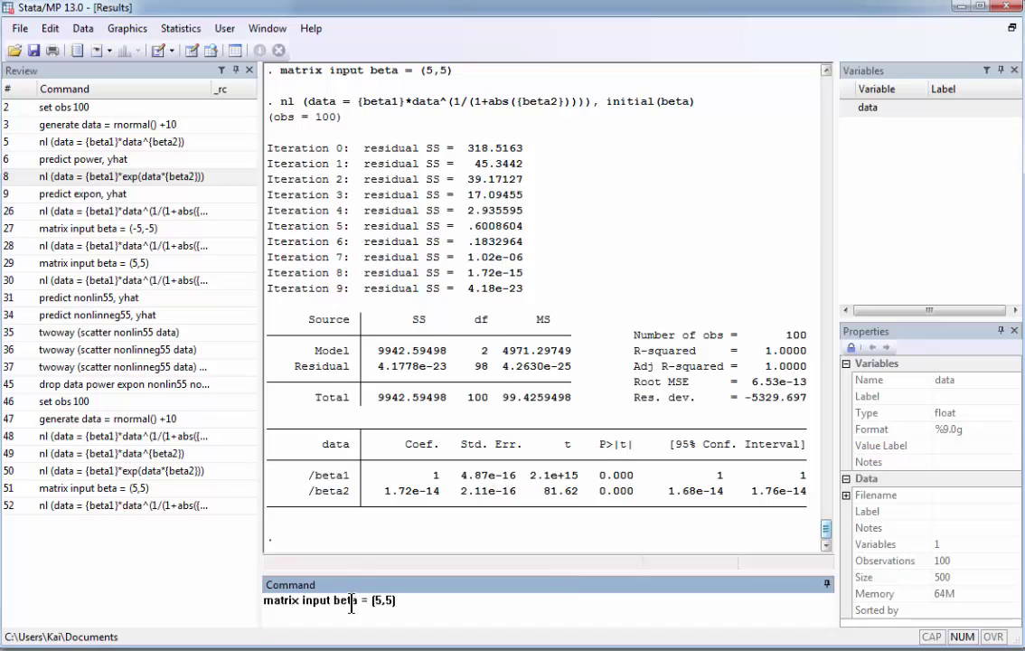
pyautogui.press('Left')
pyautogui.press('Left')
pyautogui.press('Left')
pyautogui.press('Left')
pyautogui.write('-')
pyautogui.press('Right')
pyautogui.press('Right')
pyautogui.write('-')
pyautogui.press('Return')
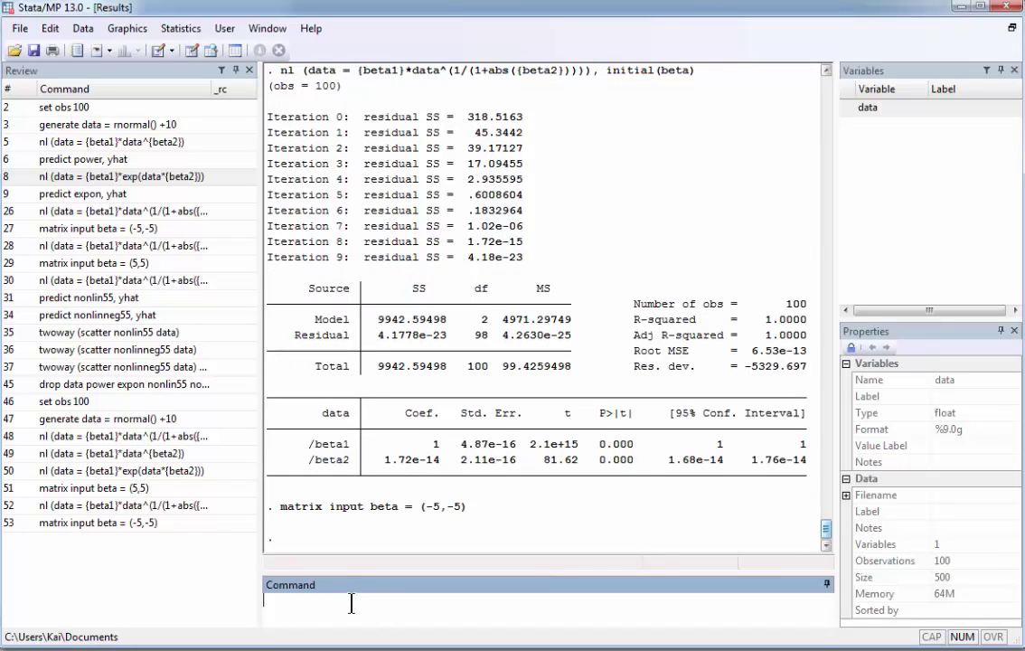
# Rerun the symmetric power nl command using the new beta starting values.
pyautogui.press('pageup')
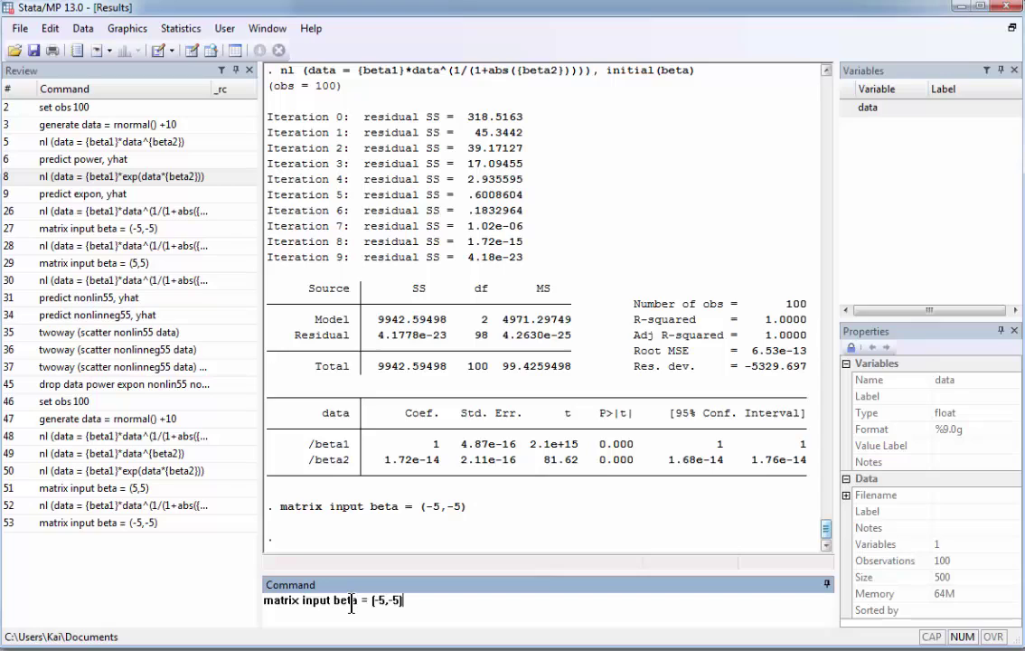
pyautogui.press('pageup')
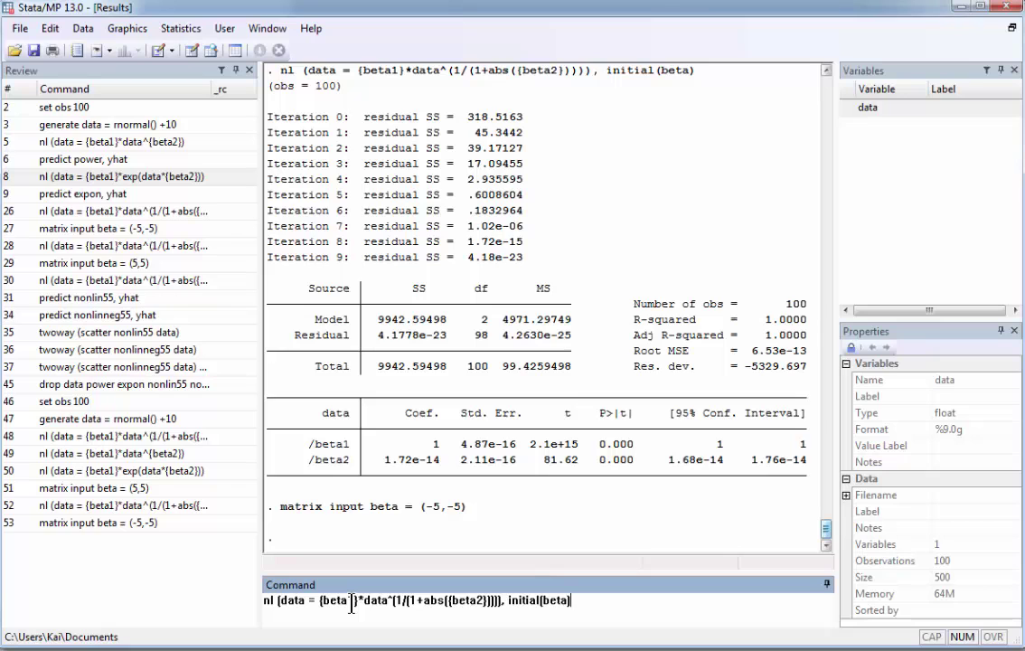
pyautogui.press('Return')
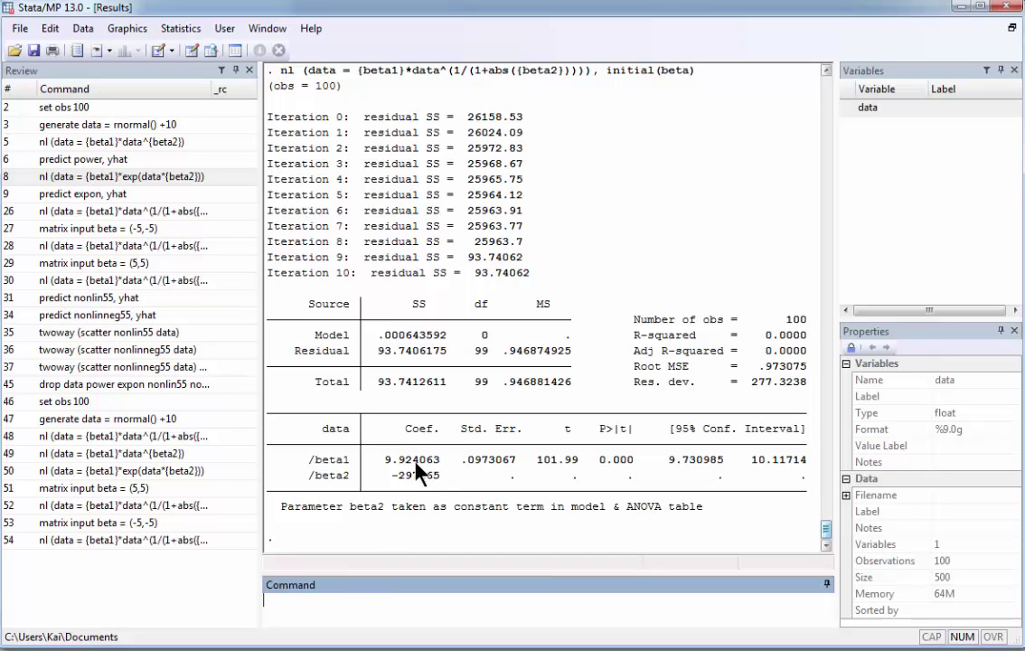
pyautogui.scroll(5, 415, 464)
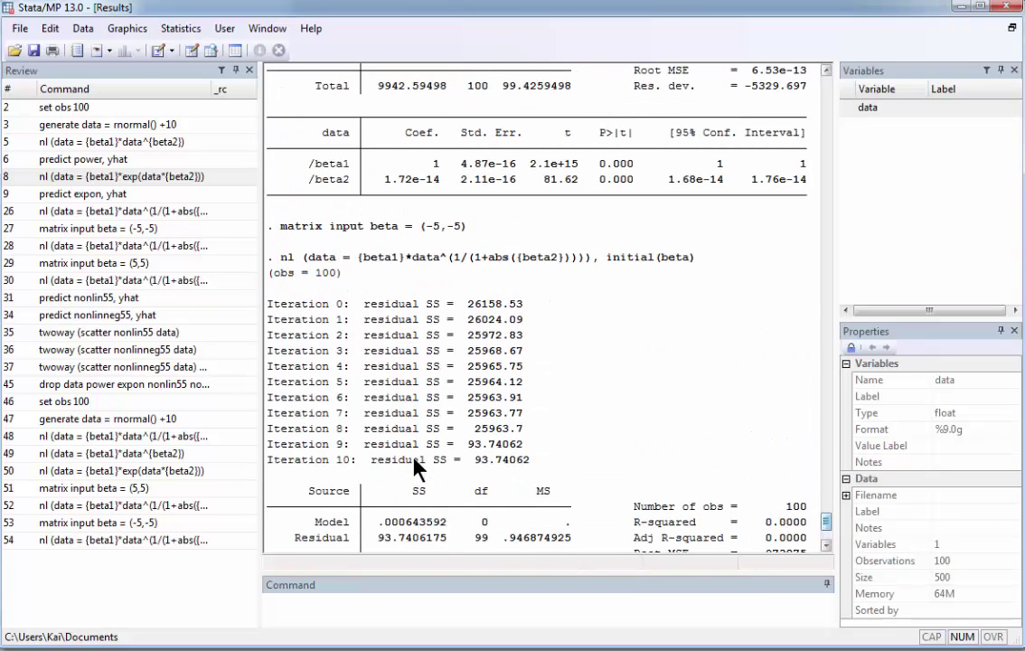
pyautogui.scroll(1, 403, 308)
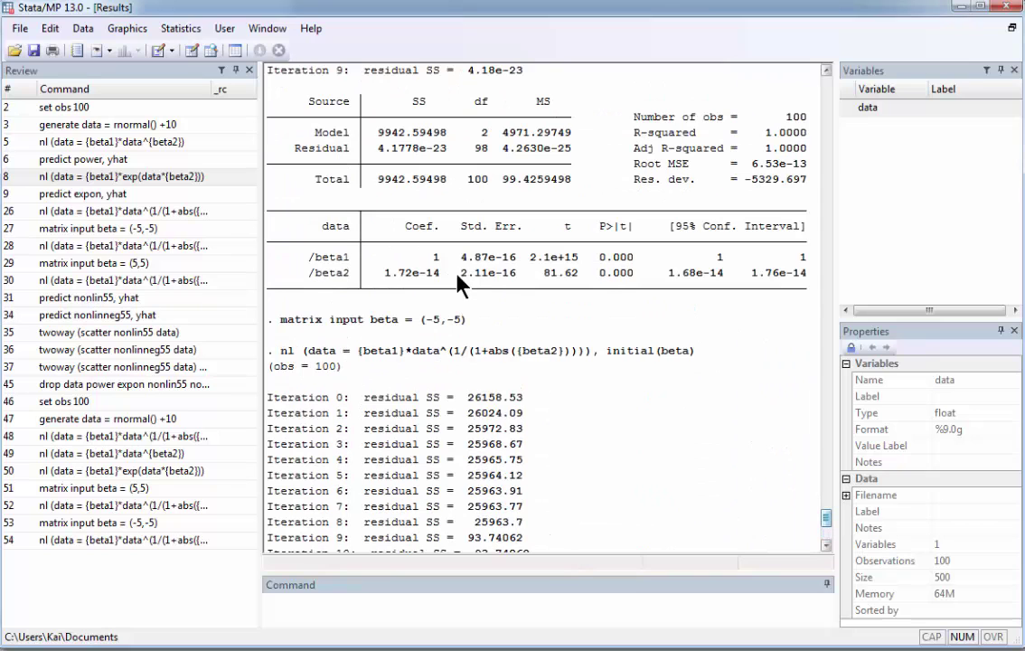
pyautogui.scroll(-5, 476, 411)
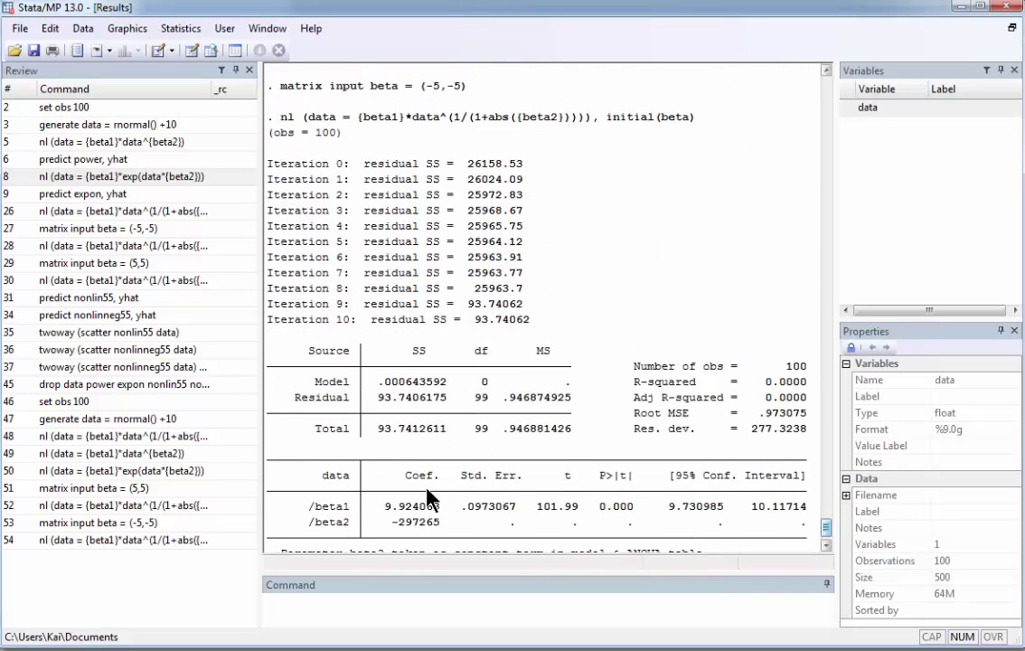
pyautogui.scroll(5, 488, 439)
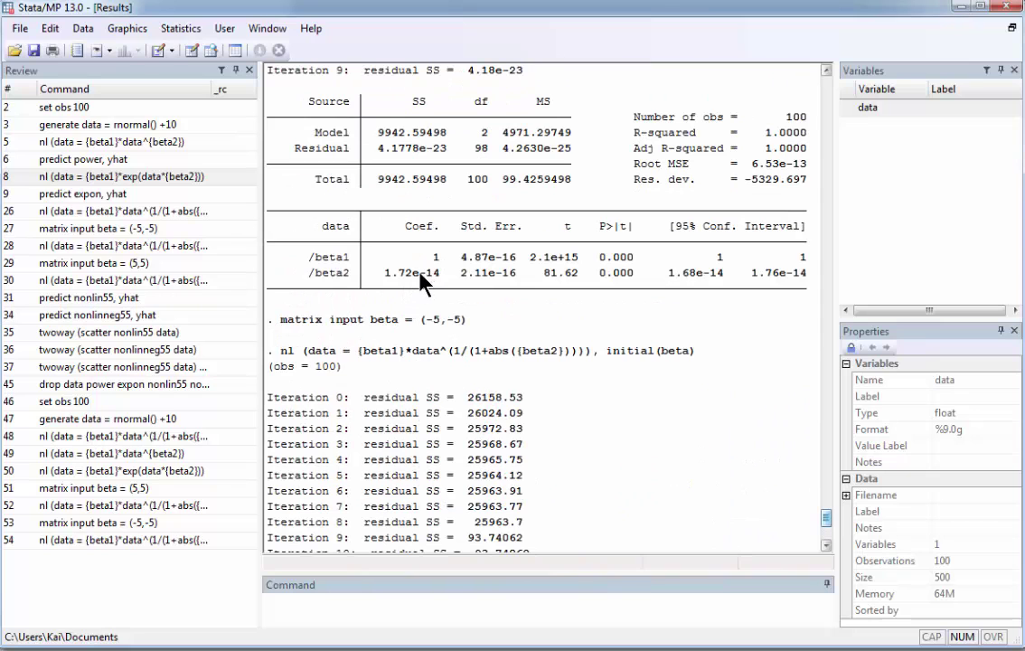
pyautogui.scroll(-5, 480, 378)
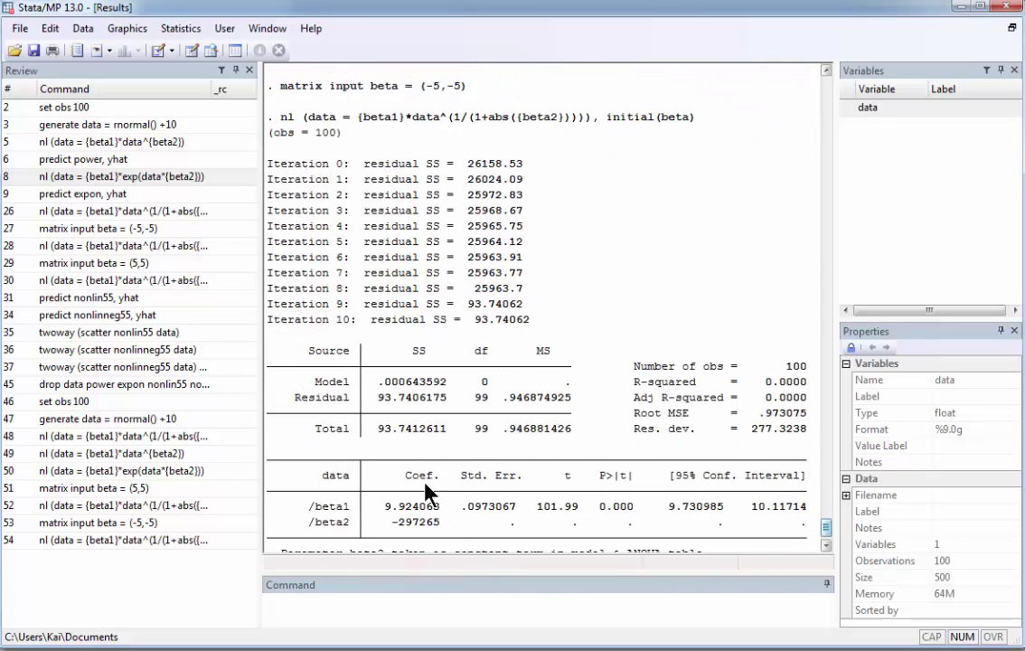
pyautogui.scroll(-1, 466, 455)
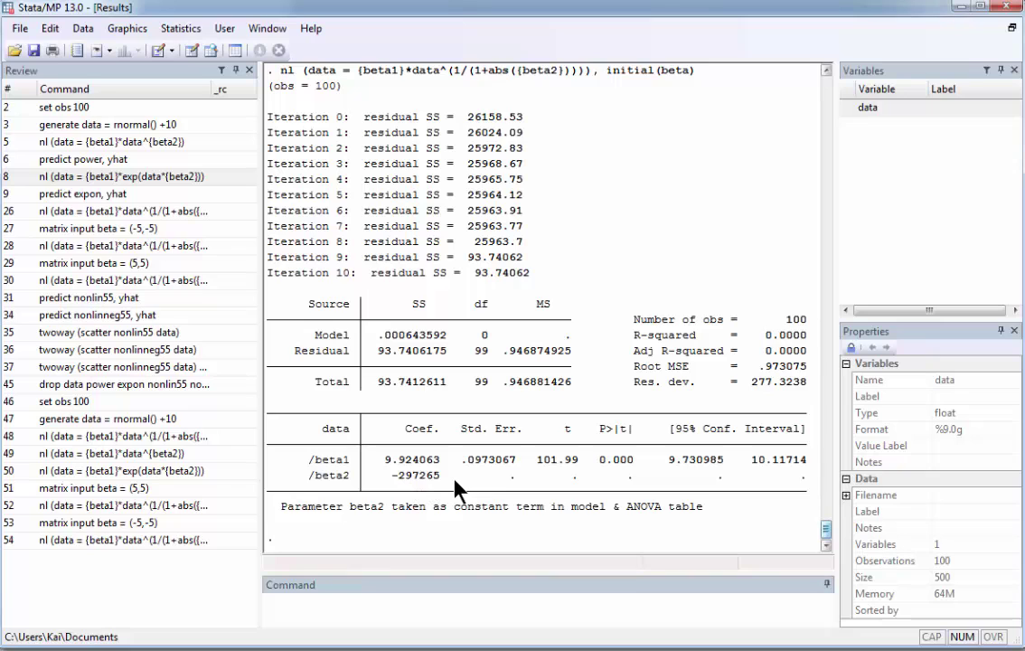
pyautogui.scroll(2, 570, 488)
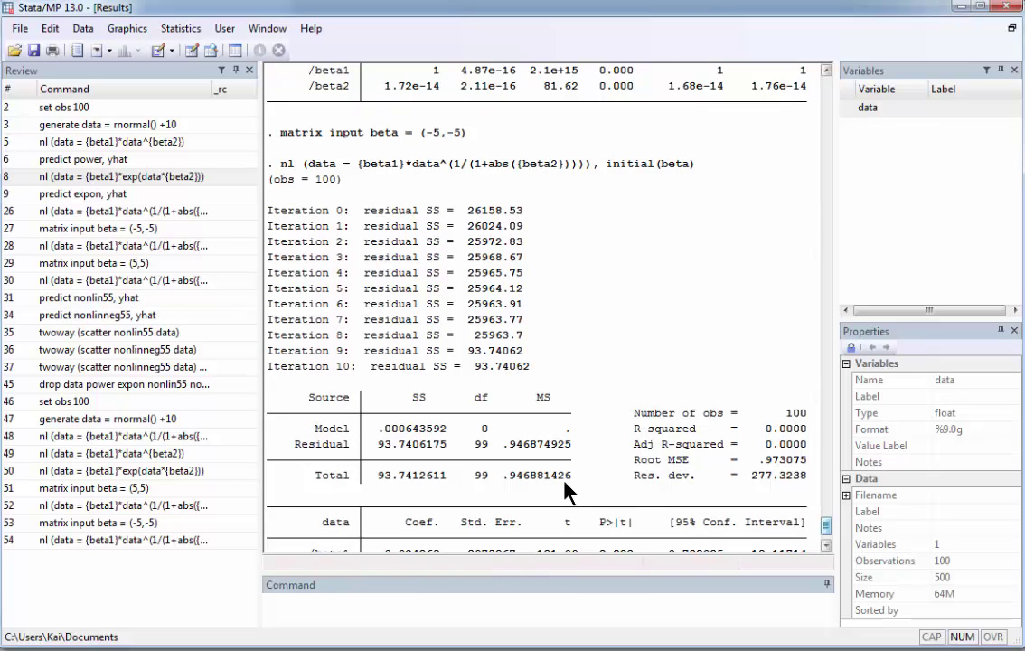
pyautogui.scroll(2, 538, 455)
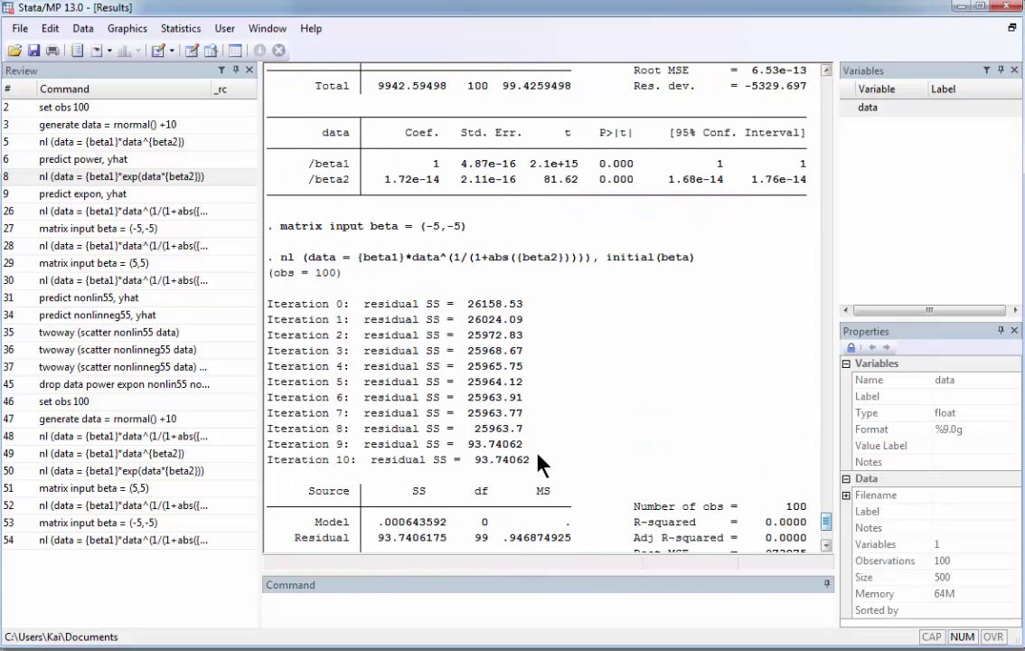
pyautogui.scroll(3, 538, 464)
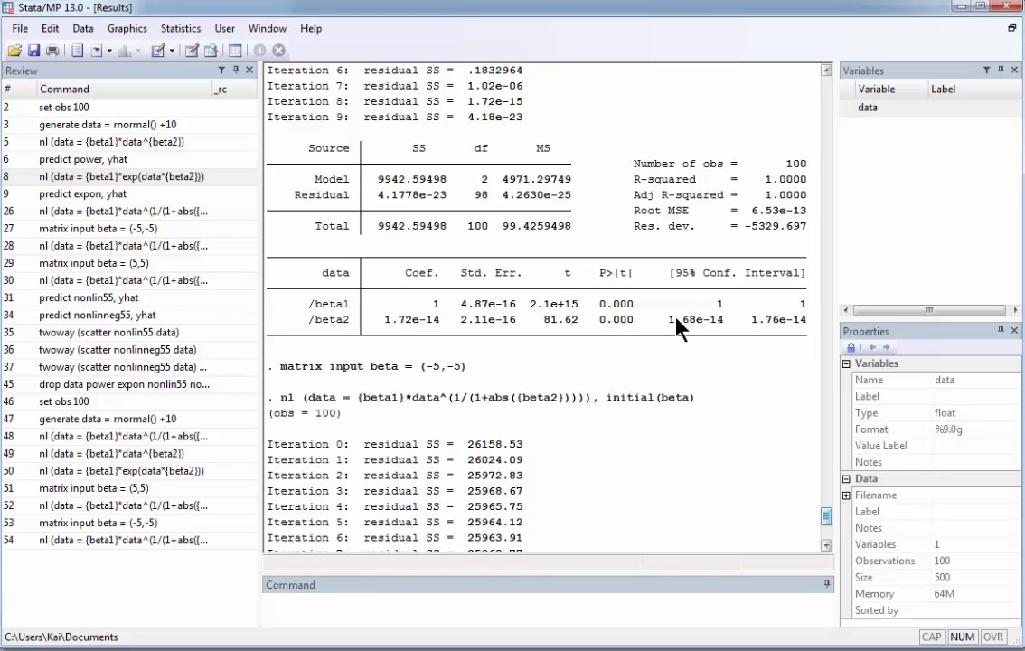
pyautogui.scroll(-6, 664, 361)
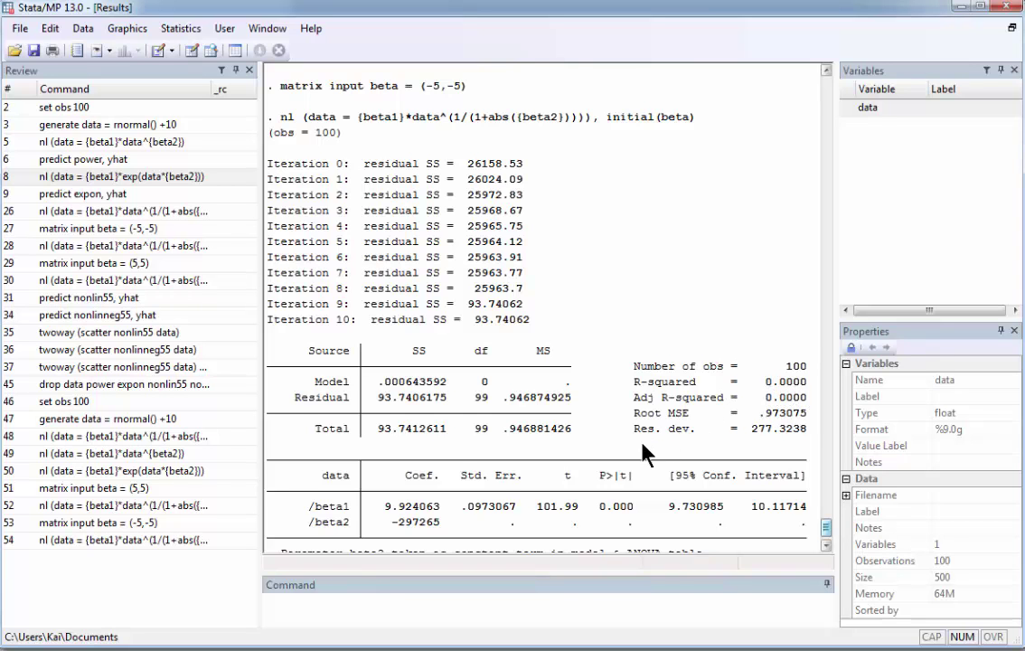
pyautogui.scroll(8, 645, 448)
pyautogui.scroll(4, 644, 452)
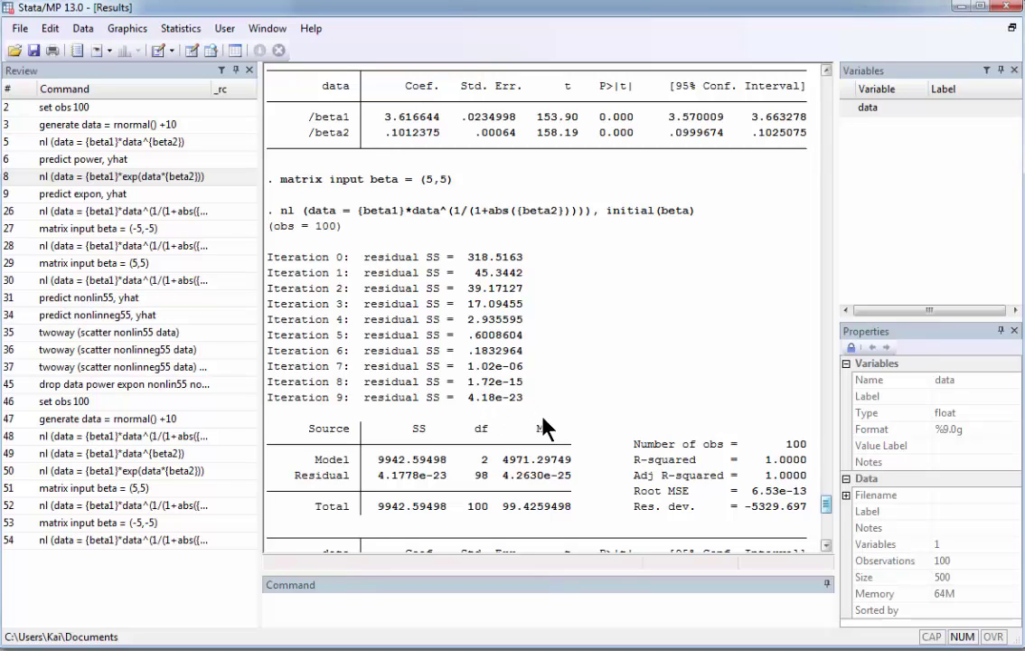
pyautogui.scroll(-2, 605, 437)
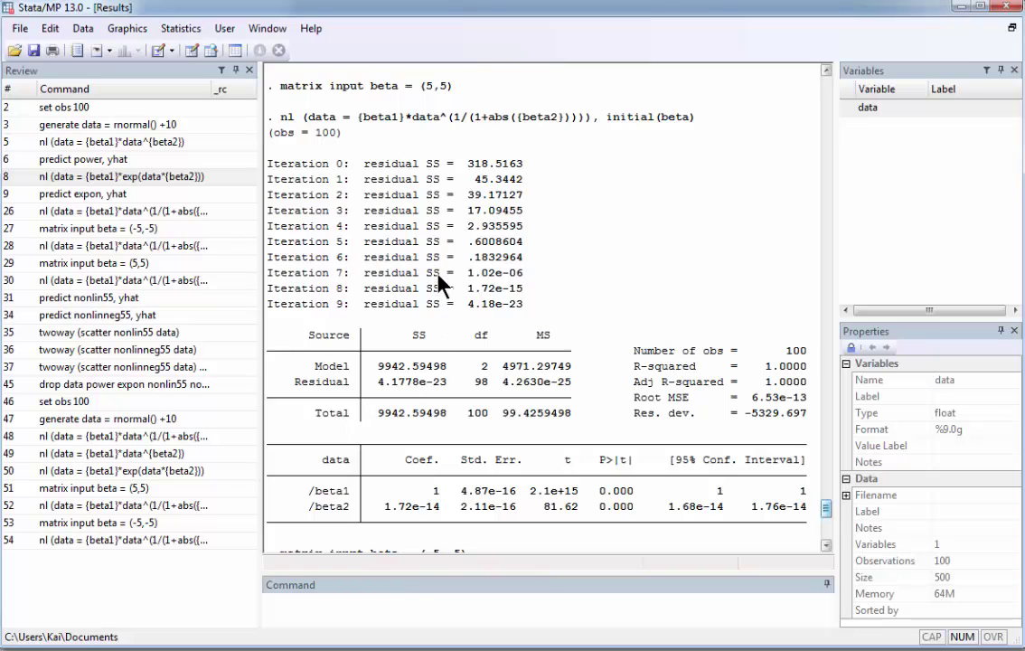
pyautogui.scroll(1, 658, 465)
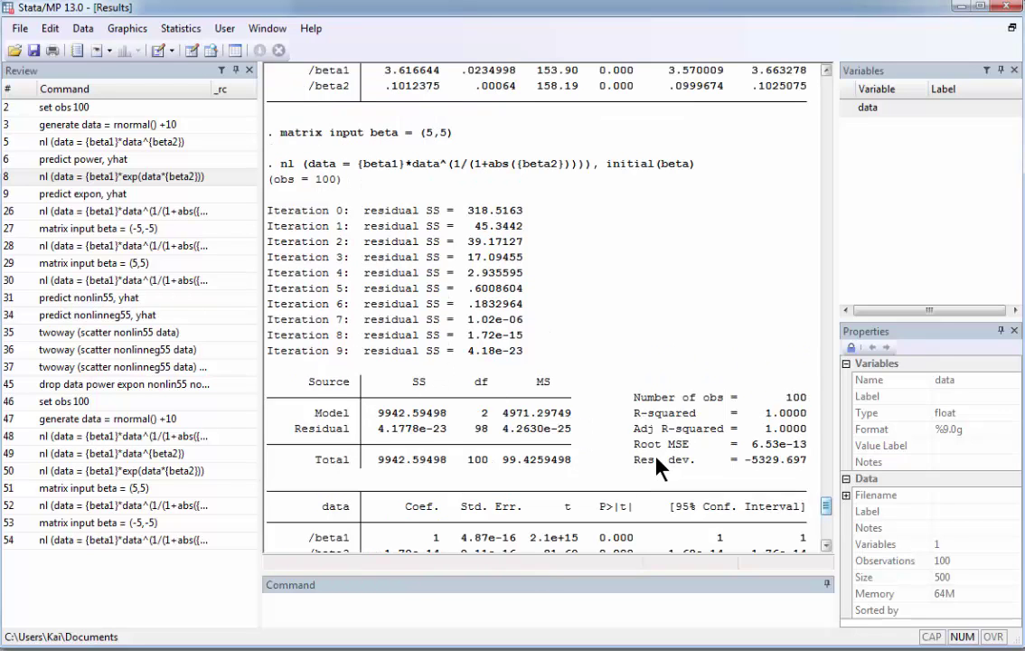
pyautogui.scroll(-2, 658, 465)
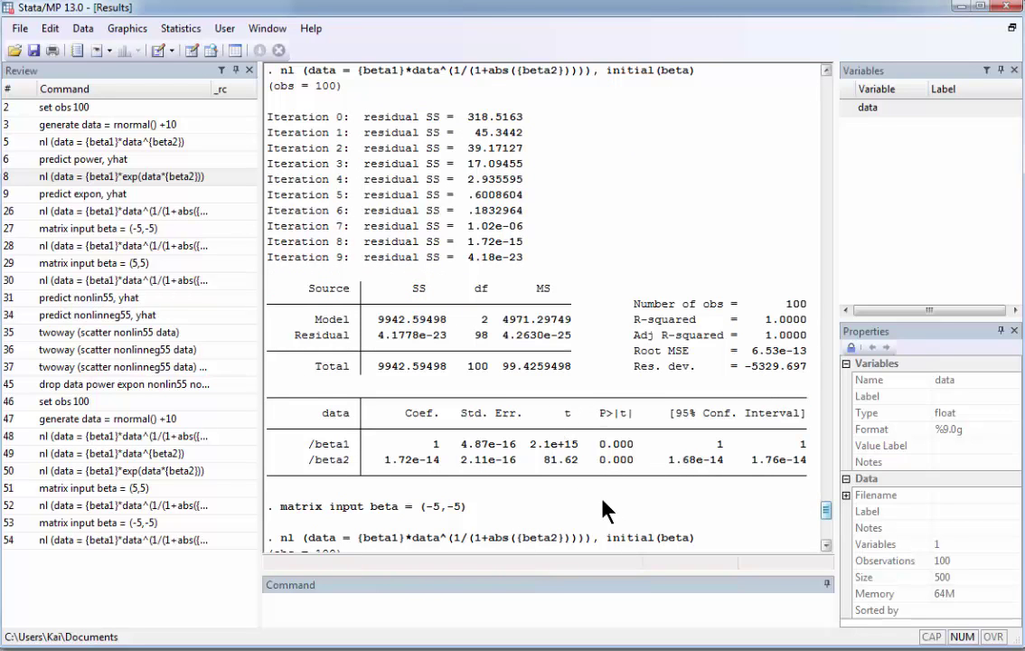